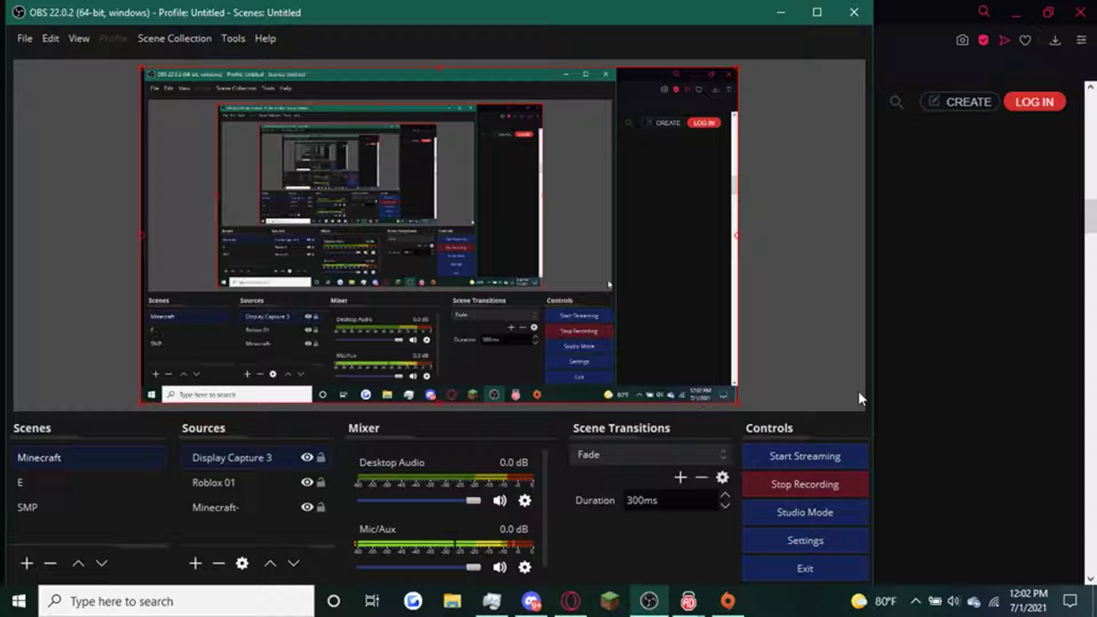
Step: Bring Opera with the Sportskeeda Dream SMP member list to the front
{"action": "left_click", "coordinate": [1010, 362]}
{"action": "scroll", "coordinate": [637, 440], "scroll_direction": "down", "scroll_amount": 2}
{"action": "scroll", "coordinate": [638, 436], "scroll_direction": "down", "scroll_amount": 1}
{"action": "scroll", "coordinate": [637, 433], "scroll_direction": "down", "scroll_amount": 2}
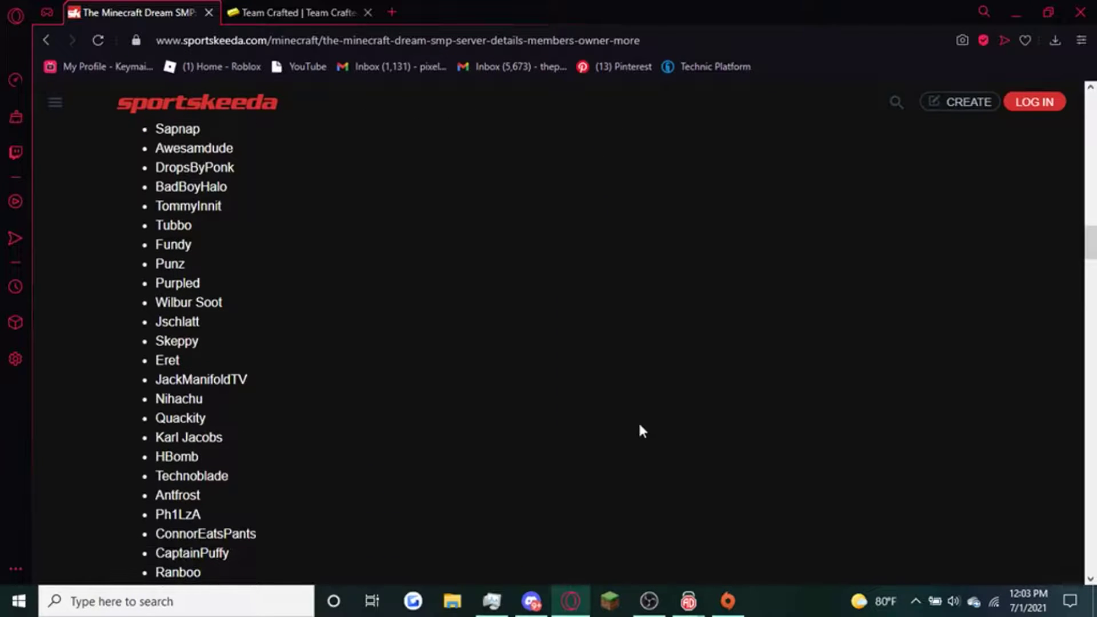
{"action": "scroll", "coordinate": [409, 338], "scroll_direction": "down", "scroll_amount": 2}
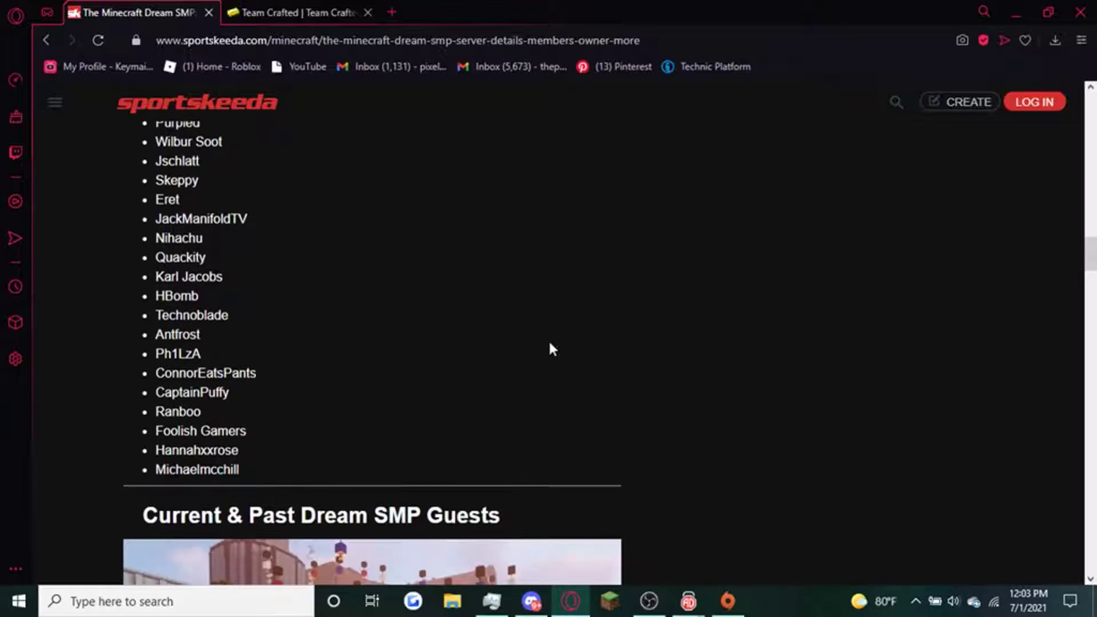
{"action": "scroll", "coordinate": [759, 415], "scroll_direction": "up", "scroll_amount": 1}
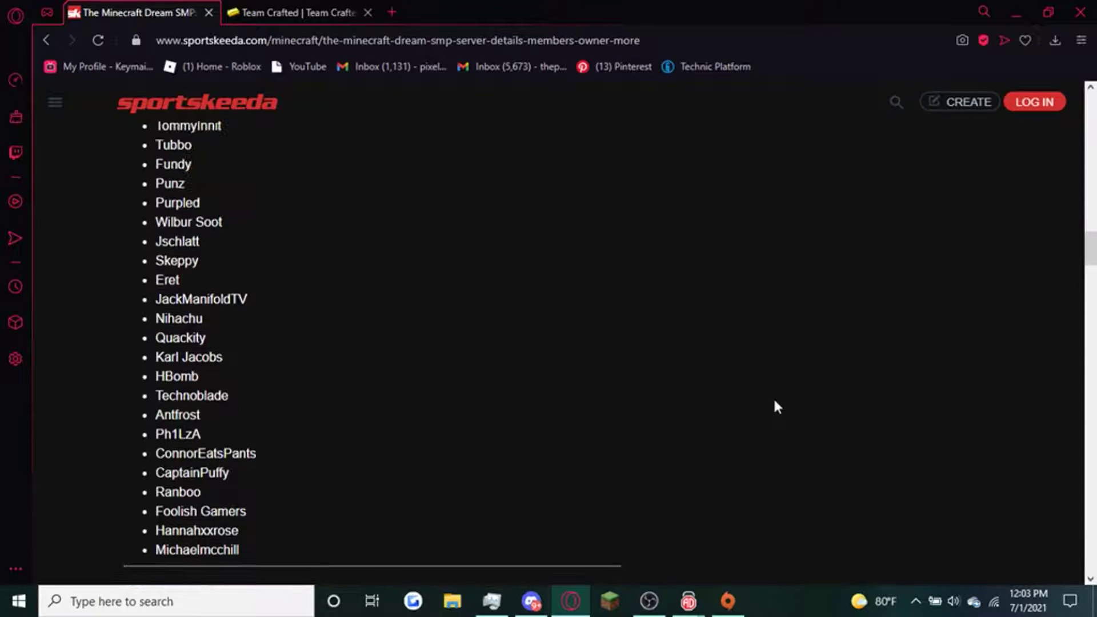
{"action": "scroll", "coordinate": [744, 408], "scroll_direction": "up", "scroll_amount": 1}
{"action": "scroll", "coordinate": [669, 386], "scroll_direction": "up", "scroll_amount": 2}
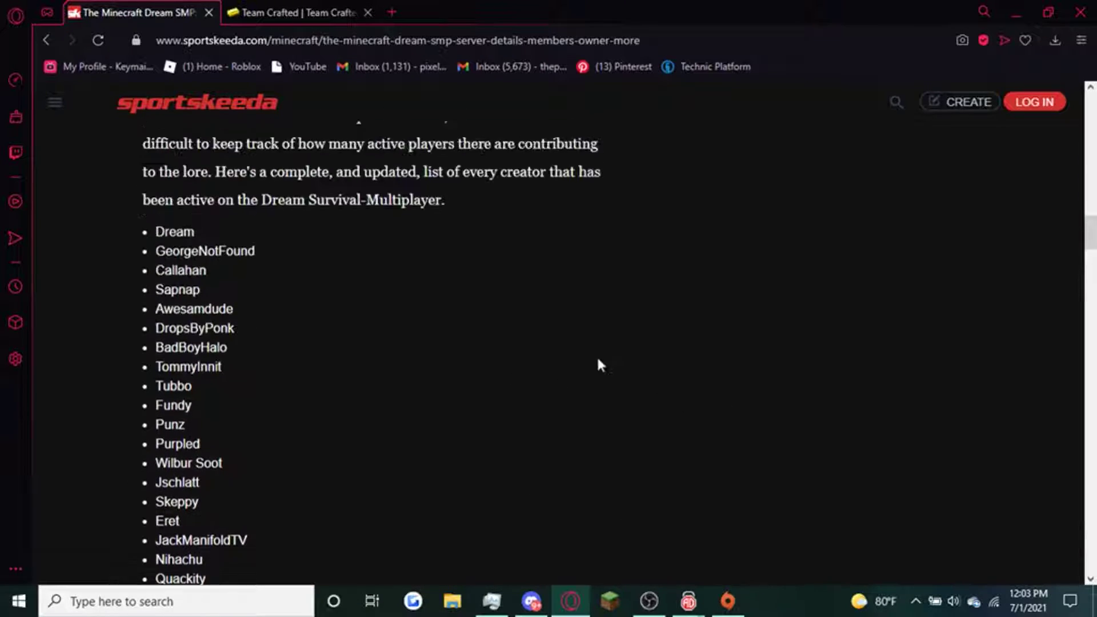
{"action": "scroll", "coordinate": [558, 367], "scroll_direction": "up", "scroll_amount": 2}
{"action": "scroll", "coordinate": [523, 346], "scroll_direction": "down", "scroll_amount": 3}
Step: Flip between the Team Crafted wiki and Sportskeeda tabs, ending on the Sportskeeda member list
{"action": "left_click", "coordinate": [300, 10]}
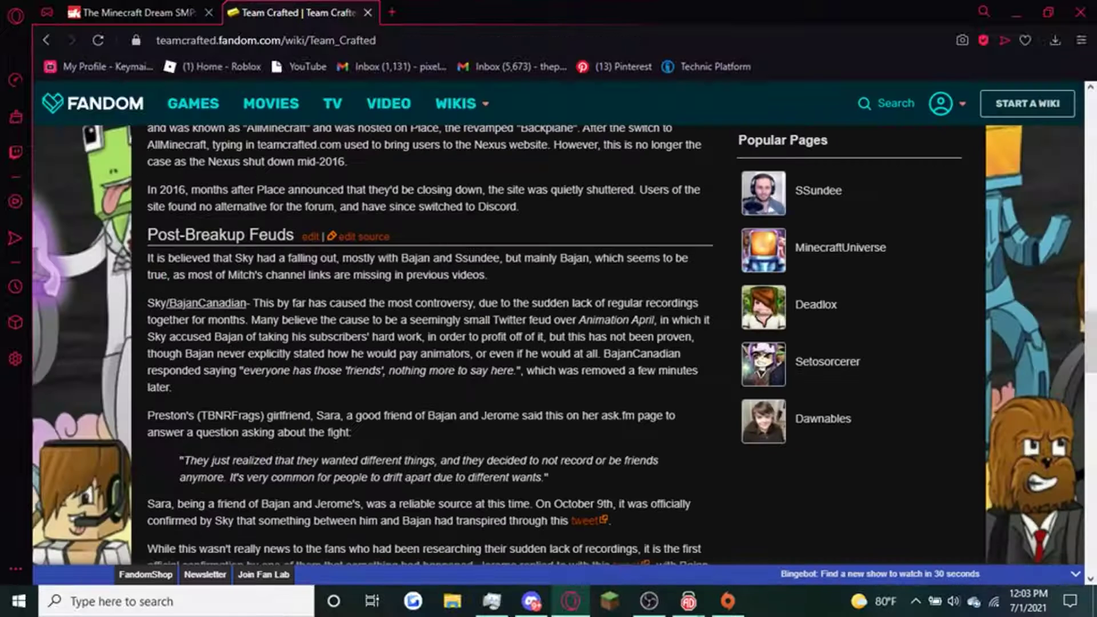
{"action": "scroll", "coordinate": [376, 286], "scroll_direction": "up", "scroll_amount": 2}
{"action": "scroll", "coordinate": [386, 275], "scroll_direction": "up", "scroll_amount": 3}
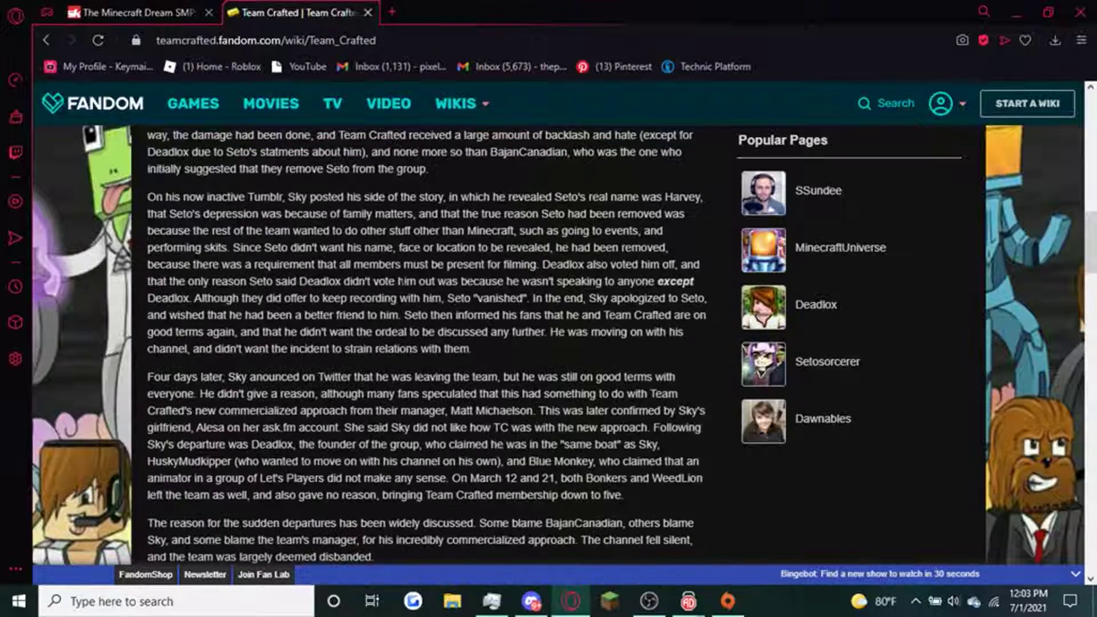
{"action": "scroll", "coordinate": [402, 259], "scroll_direction": "up", "scroll_amount": 3}
{"action": "scroll", "coordinate": [402, 258], "scroll_direction": "up", "scroll_amount": 3}
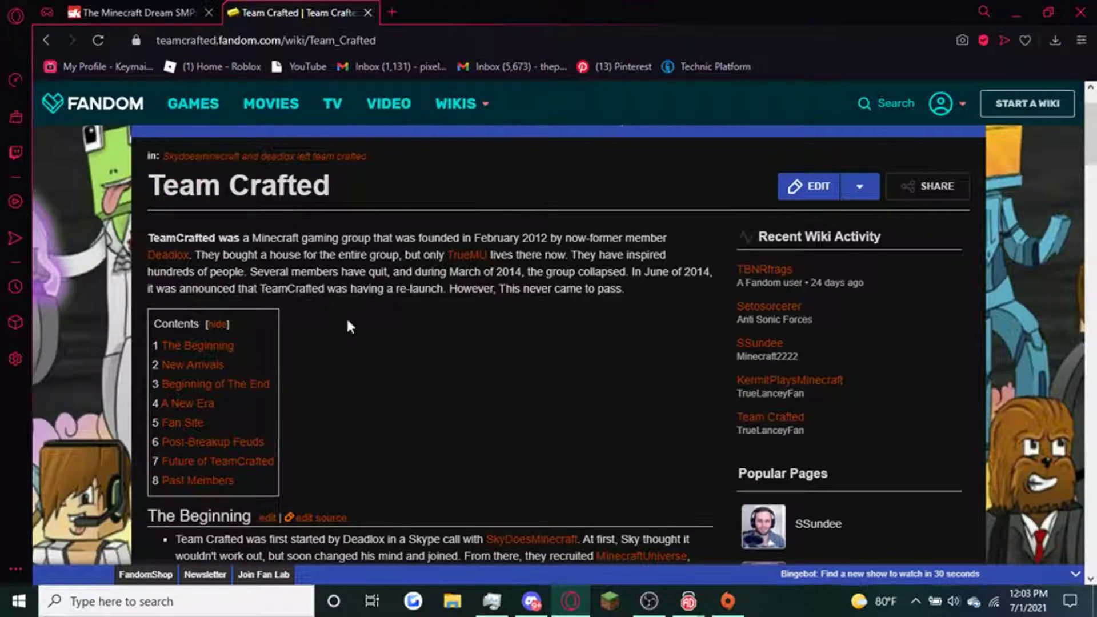
{"action": "left_click", "coordinate": [156, 10]}
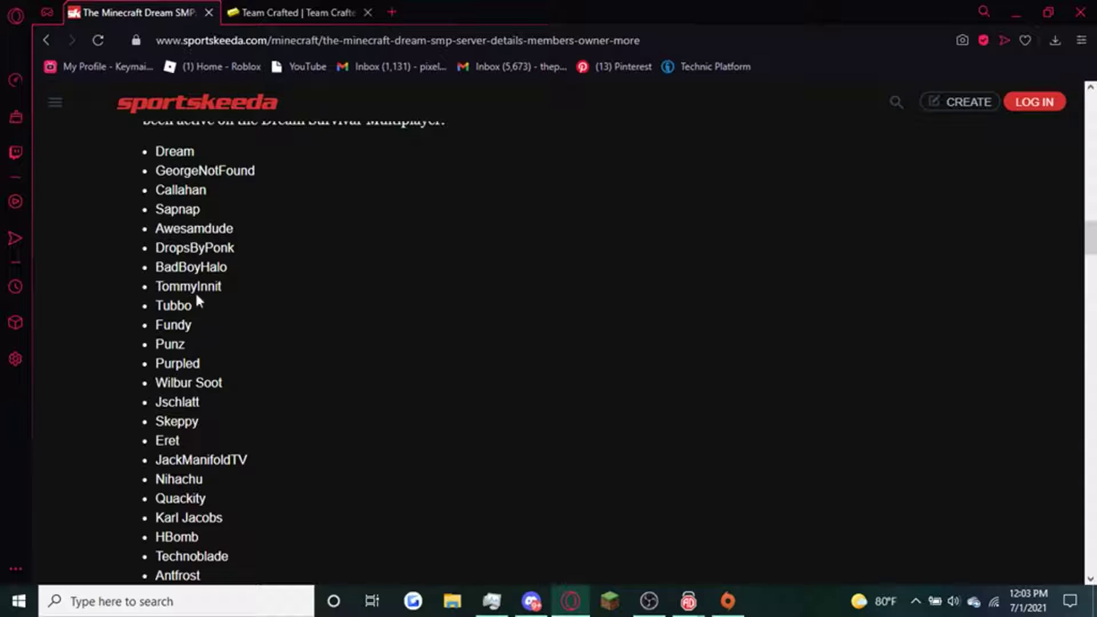
{"action": "left_click", "coordinate": [292, 12]}
{"action": "key", "text": "ctrl+Tab"}
{"action": "scroll", "coordinate": [372, 319], "scroll_direction": "down", "scroll_amount": 1}
{"action": "left_click", "coordinate": [293, 16]}
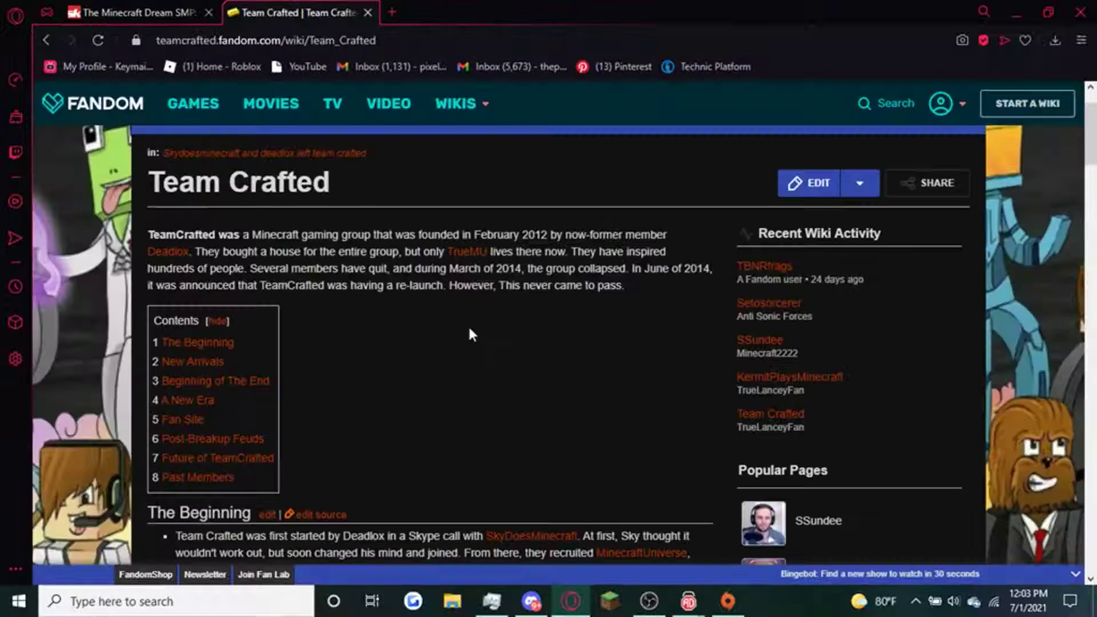
{"action": "scroll", "coordinate": [468, 325], "scroll_direction": "down", "scroll_amount": 1}
{"action": "scroll", "coordinate": [443, 333], "scroll_direction": "down", "scroll_amount": 1}
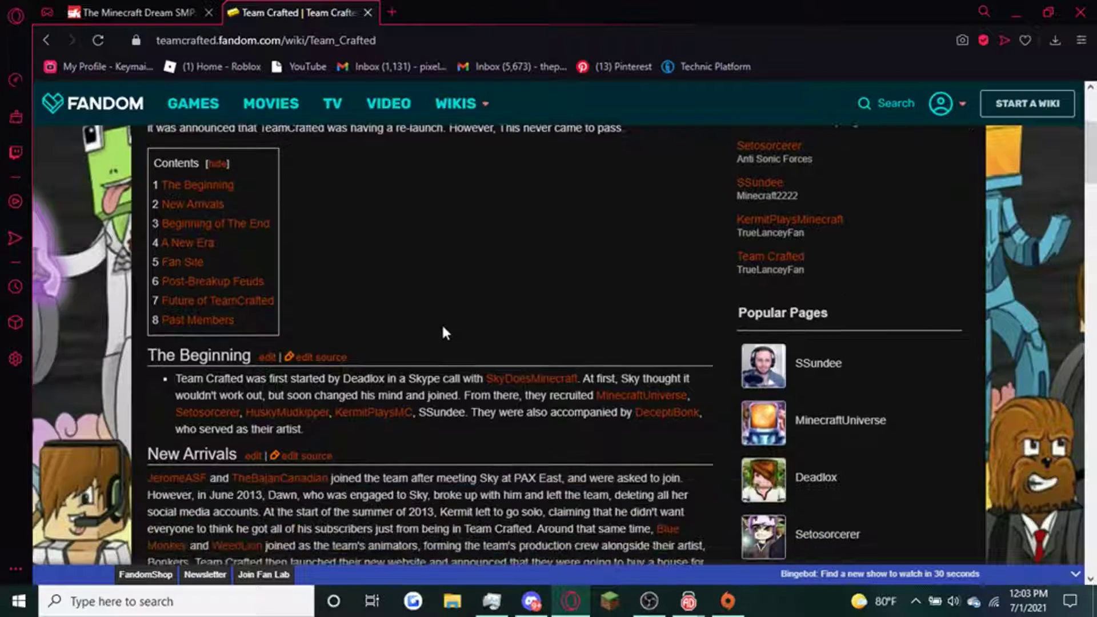
{"action": "left_click", "coordinate": [184, 15]}
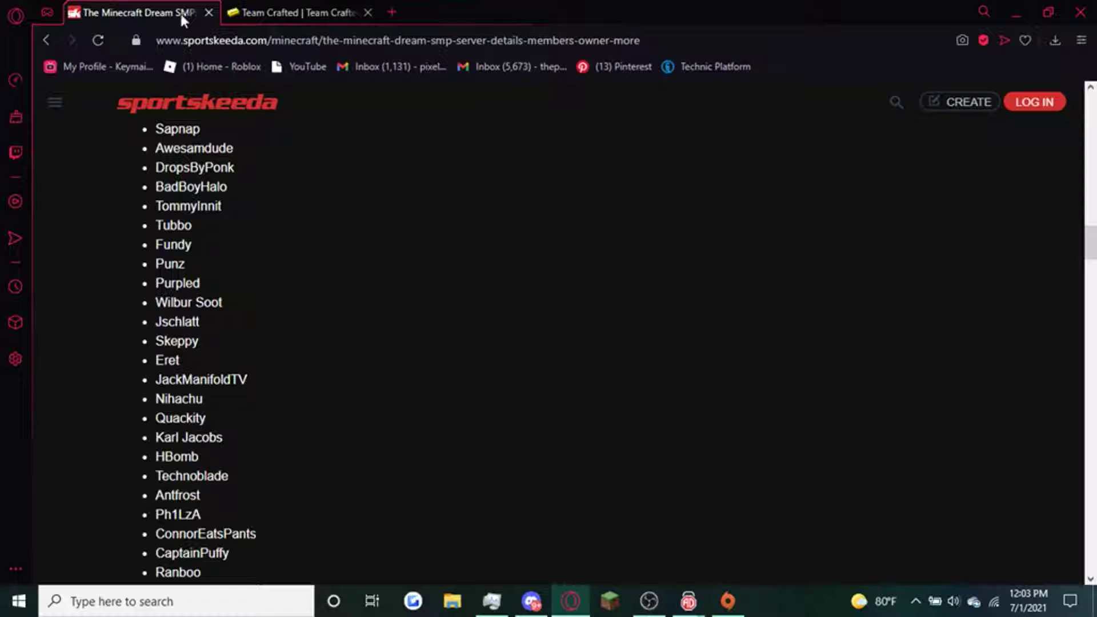
{"action": "scroll", "coordinate": [253, 279], "scroll_direction": "down", "scroll_amount": 1}
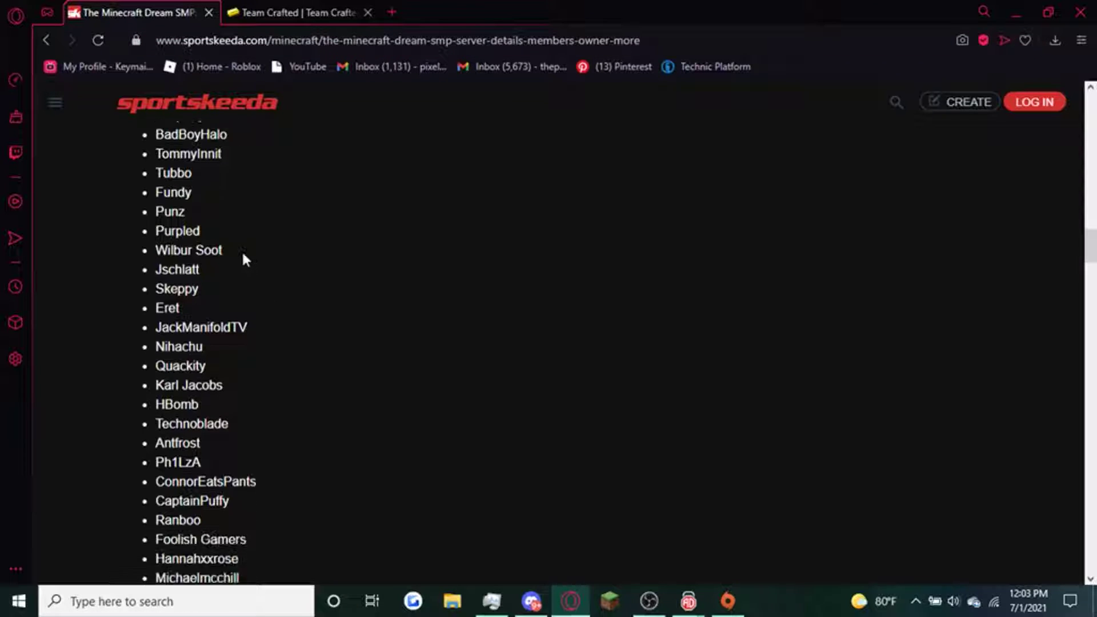
{"action": "scroll", "coordinate": [242, 257], "scroll_direction": "up", "scroll_amount": 2}
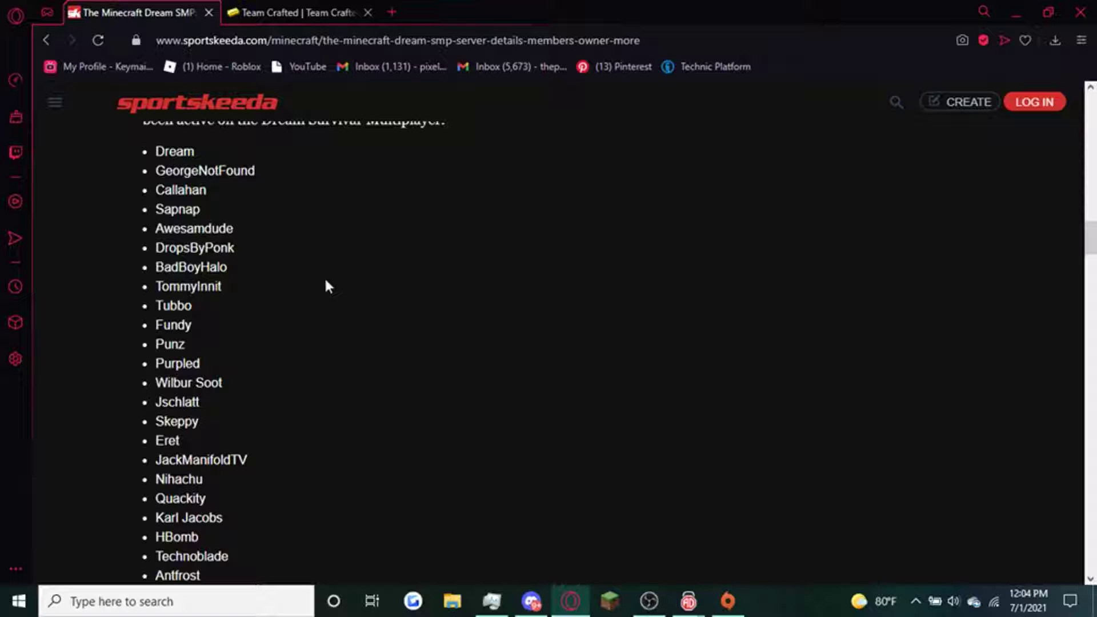
{"action": "scroll", "coordinate": [343, 318], "scroll_direction": "down", "scroll_amount": 2}
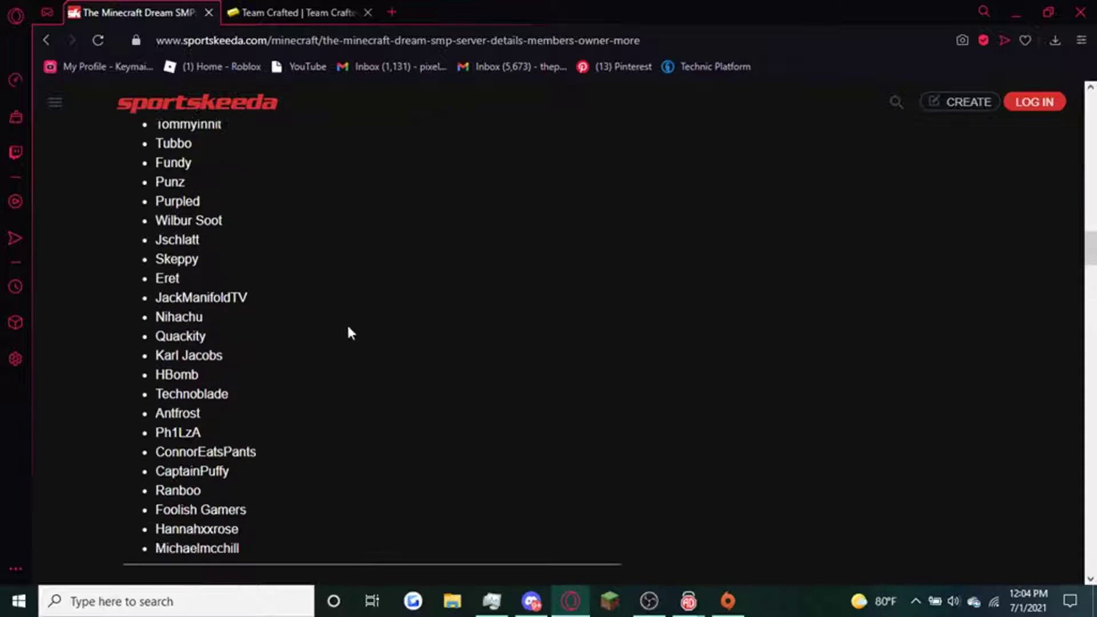
{"action": "scroll", "coordinate": [352, 343], "scroll_direction": "down", "scroll_amount": 1}
{"action": "scroll", "coordinate": [360, 352], "scroll_direction": "down", "scroll_amount": 2}
{"action": "scroll", "coordinate": [708, 386], "scroll_direction": "down", "scroll_amount": 2}
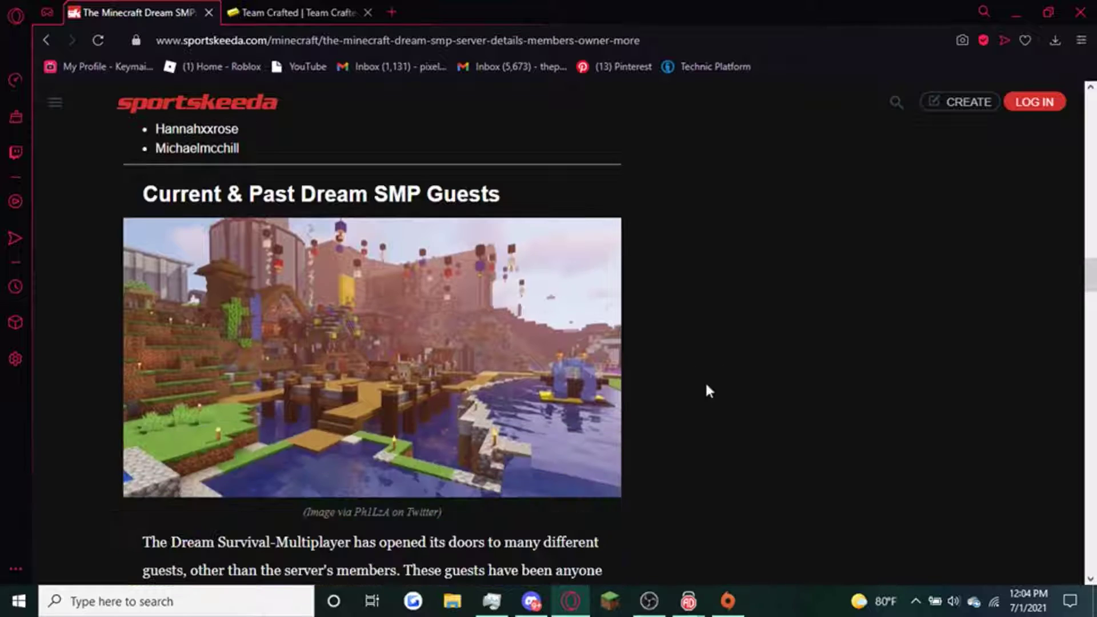
{"action": "scroll", "coordinate": [708, 387], "scroll_direction": "down", "scroll_amount": 3}
{"action": "scroll", "coordinate": [677, 395], "scroll_direction": "down", "scroll_amount": 1}
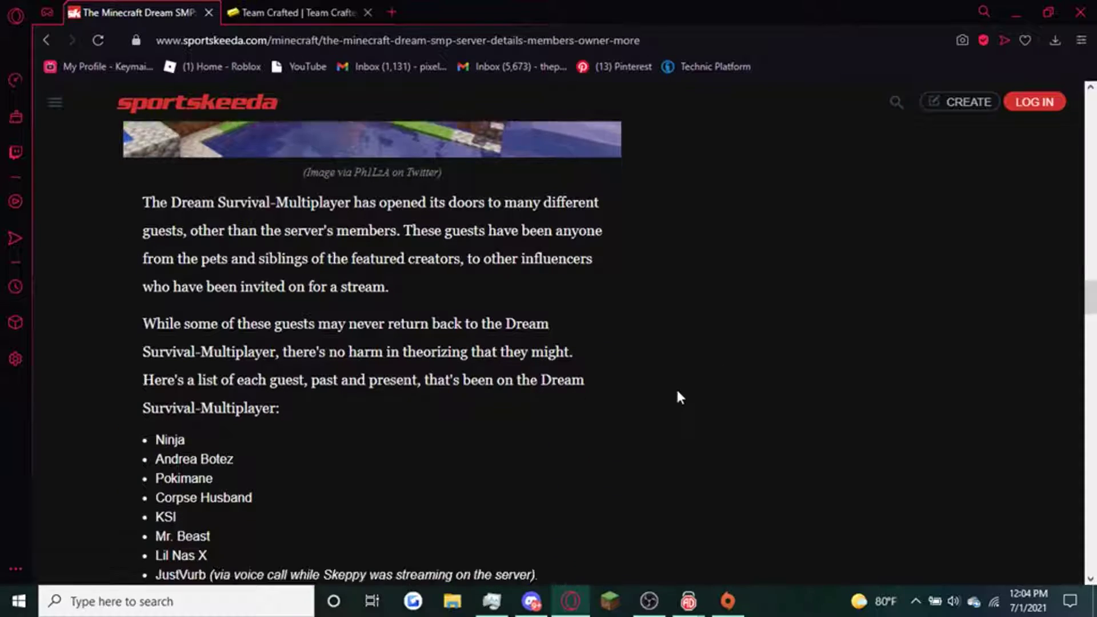
{"action": "scroll", "coordinate": [676, 395], "scroll_direction": "down", "scroll_amount": 1}
{"action": "scroll", "coordinate": [676, 395], "scroll_direction": "up", "scroll_amount": 3}
{"action": "scroll", "coordinate": [677, 395], "scroll_direction": "up", "scroll_amount": 3}
{"action": "scroll", "coordinate": [677, 392], "scroll_direction": "up", "scroll_amount": 1}
{"action": "scroll", "coordinate": [677, 388], "scroll_direction": "up", "scroll_amount": 2}
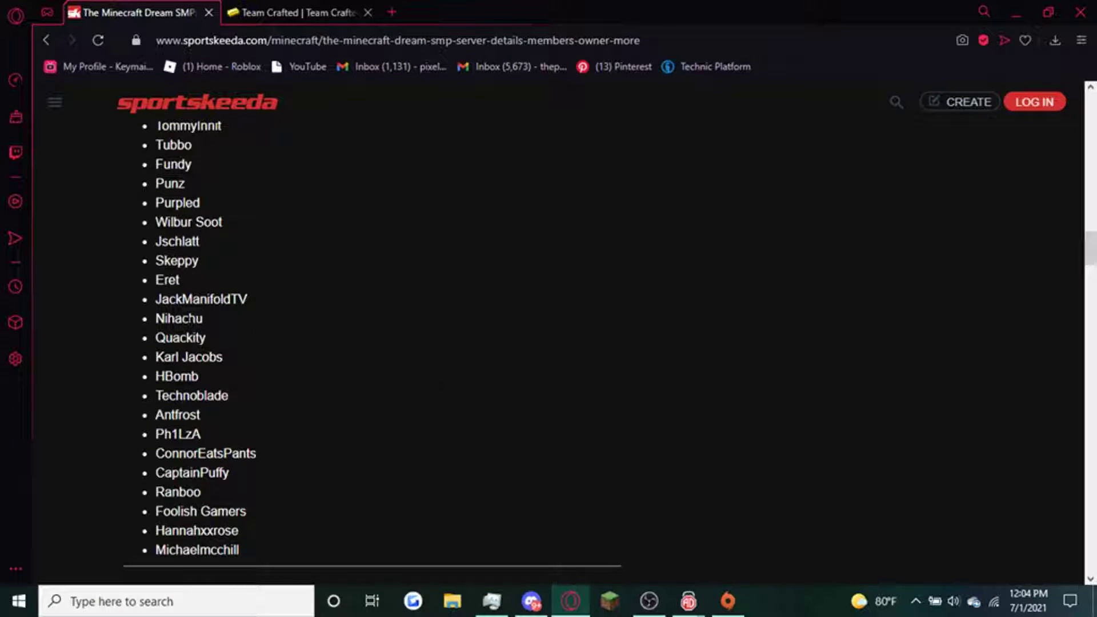
Step: Open a new browser tab for youtube.com after reading the members and guests list
{"action": "left_click", "coordinate": [391, 13]}
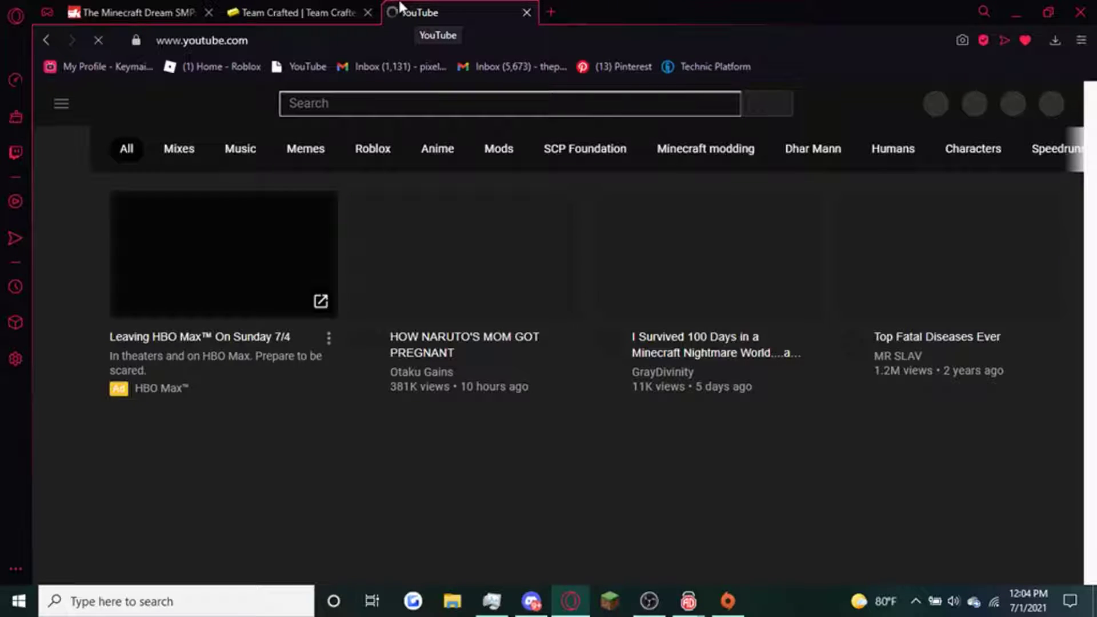
Step: Search YouTube for 'nihachu' via the suggestion, then return to the Sportskeeda member list
{"action": "left_click", "coordinate": [458, 96]}
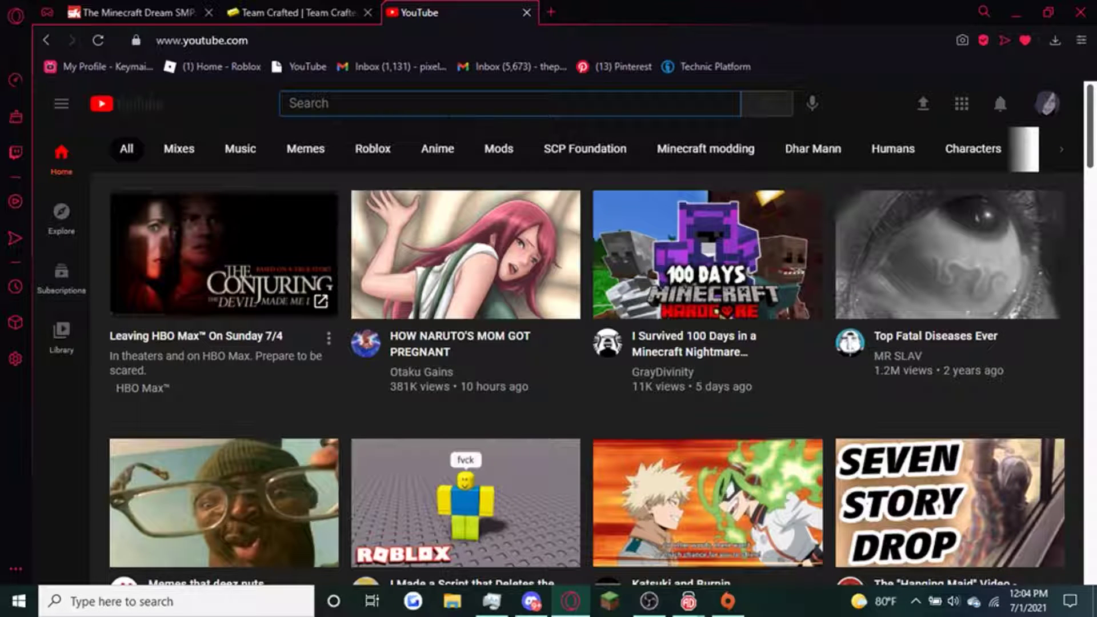
{"action": "type", "text": "Nihac"}
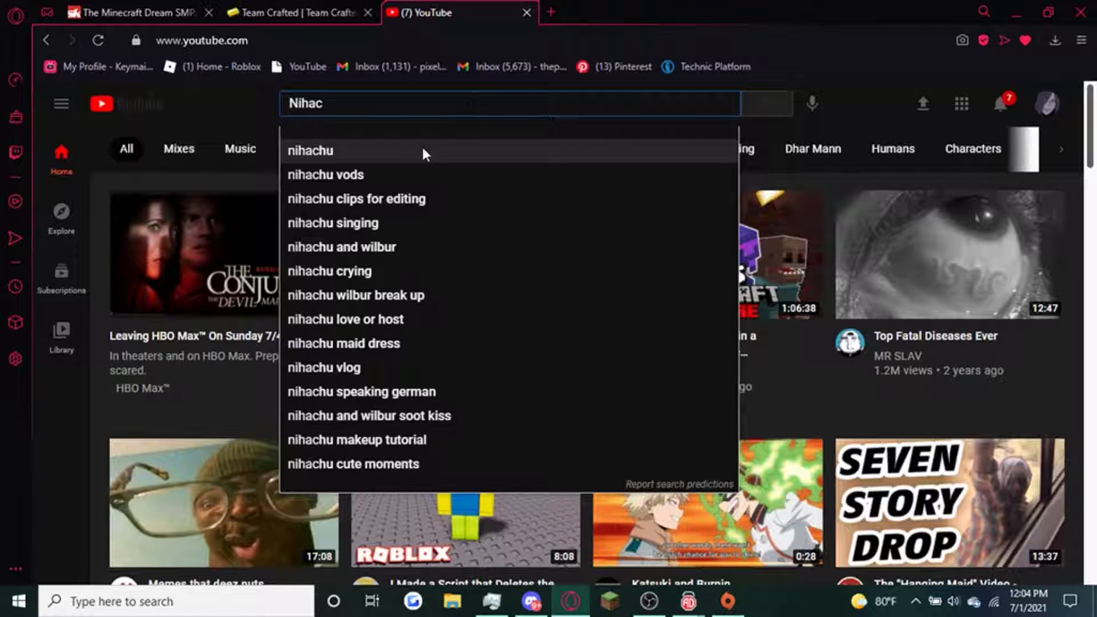
{"action": "left_click", "coordinate": [423, 150]}
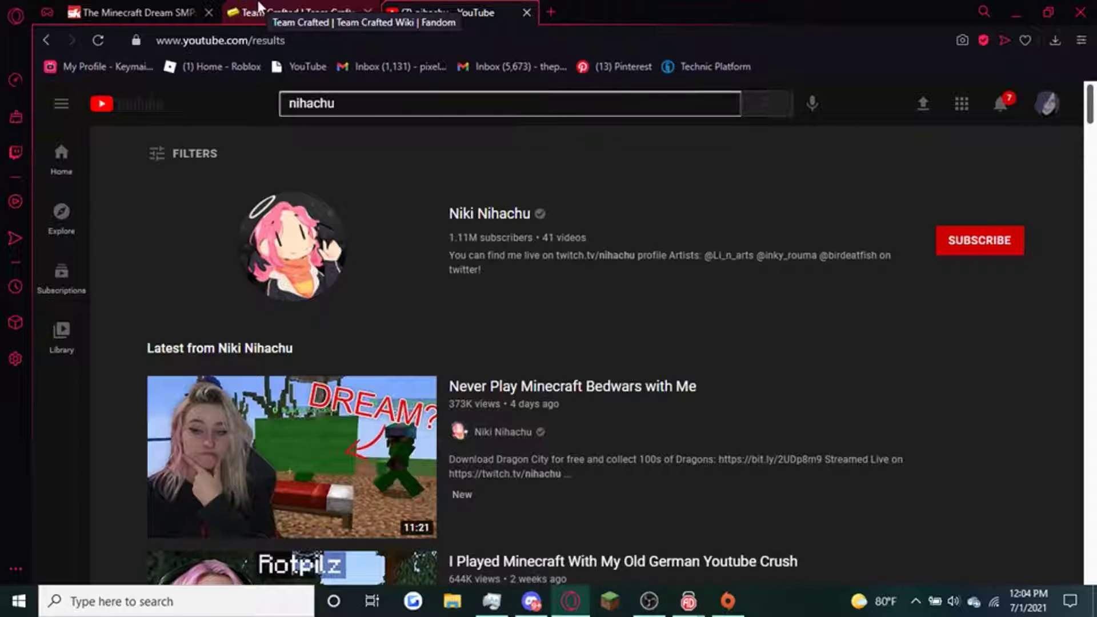
{"action": "left_click", "coordinate": [172, 12]}
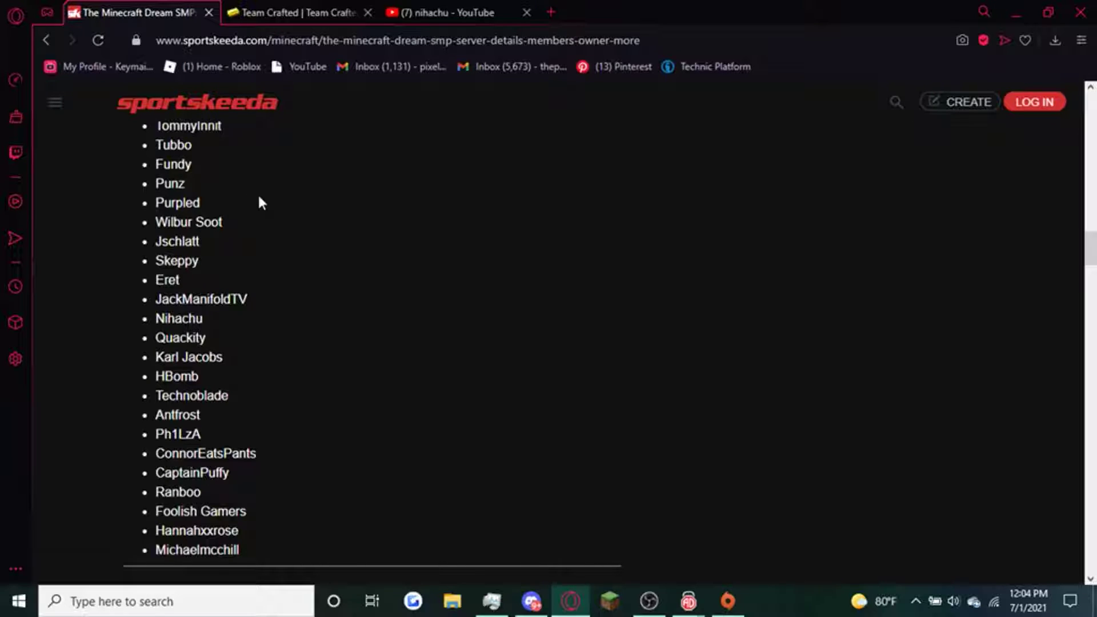
Step: Glance at the nihachu results, then back on Sportskeeda select the name Antfrost
{"action": "left_click", "coordinate": [410, 10]}
{"action": "left_click", "coordinate": [116, 9]}
{"action": "double_click", "coordinate": [163, 416]}
{"action": "scroll", "coordinate": [308, 412], "scroll_direction": "up", "scroll_amount": 2}
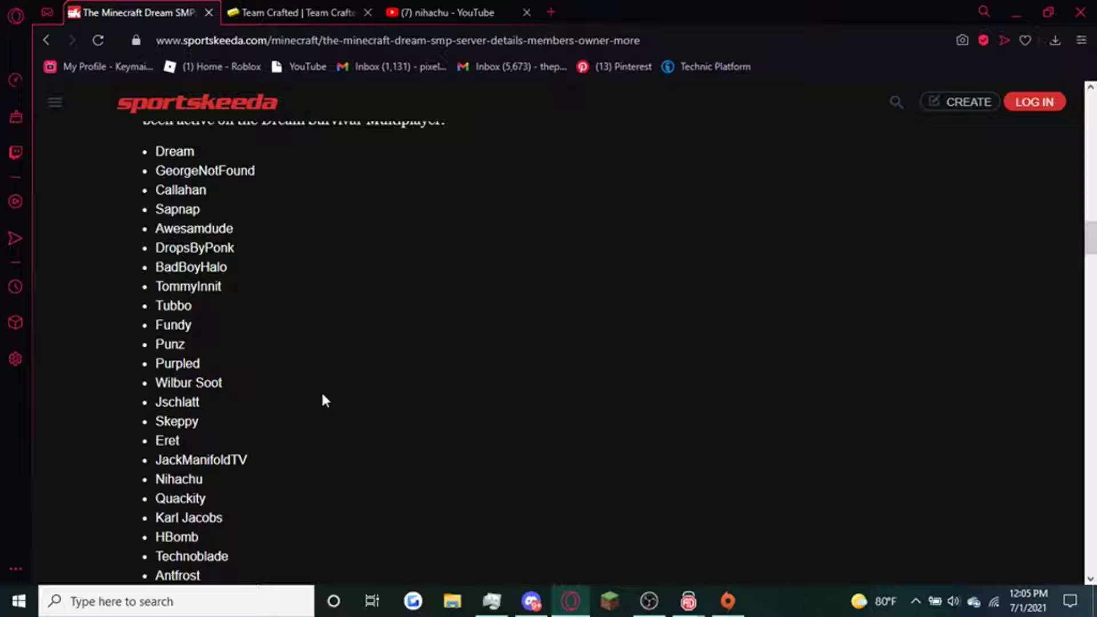
Step: Peek at the Team Crafted wiki, then return to the Sportskeeda guest list
{"action": "left_click", "coordinate": [286, 12]}
{"action": "scroll", "coordinate": [430, 447], "scroll_direction": "down", "scroll_amount": 3}
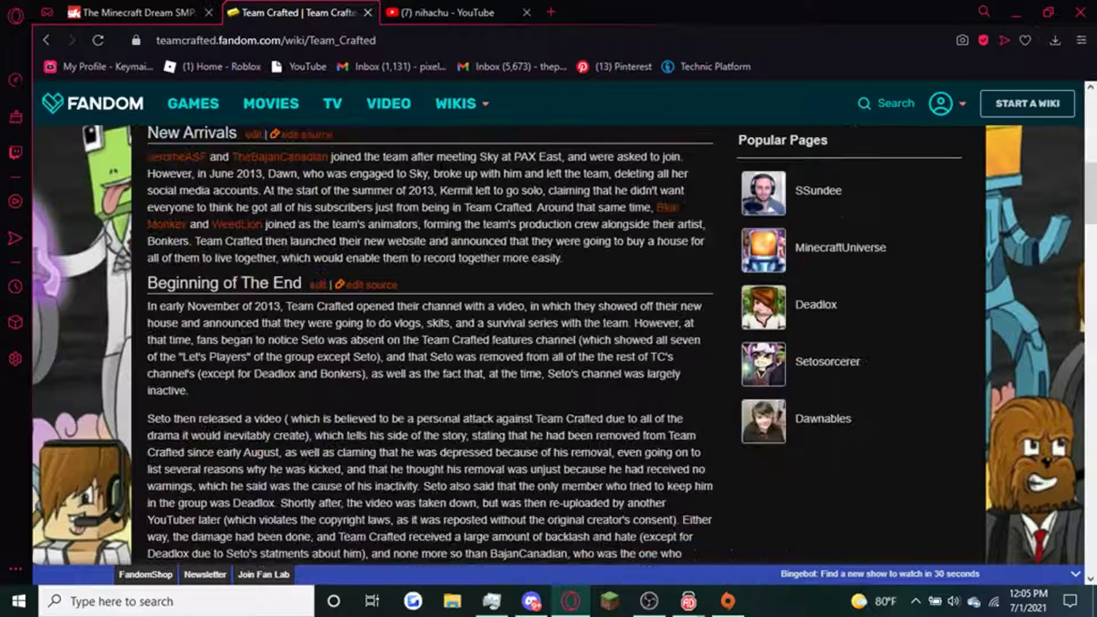
{"action": "scroll", "coordinate": [429, 343], "scroll_direction": "down", "scroll_amount": 3}
{"action": "scroll", "coordinate": [428, 344], "scroll_direction": "down", "scroll_amount": 1}
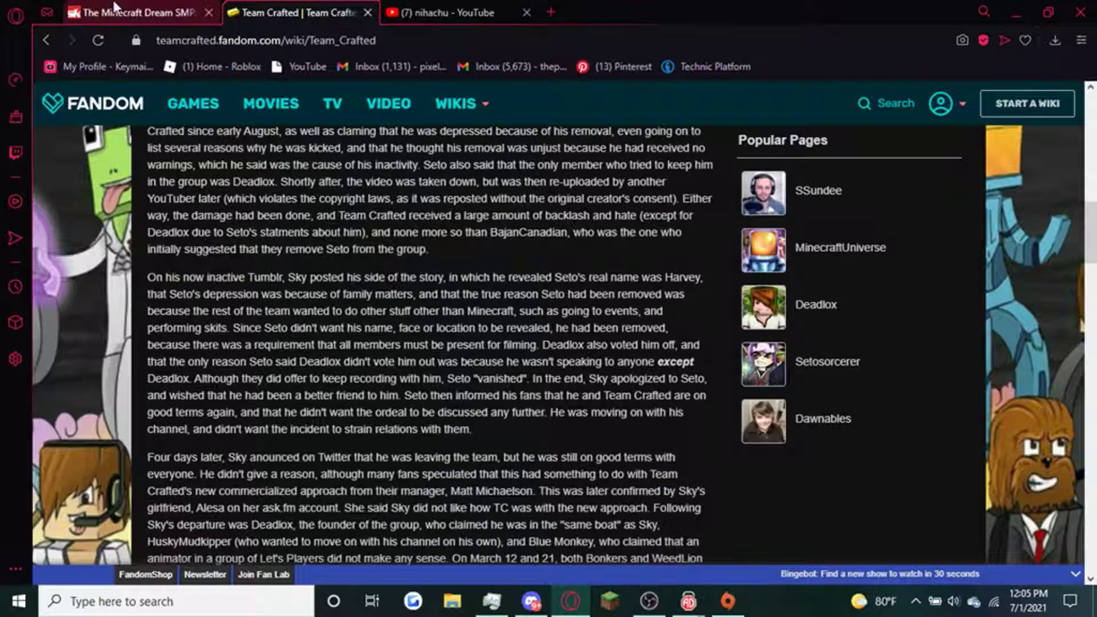
{"action": "left_click", "coordinate": [116, 11]}
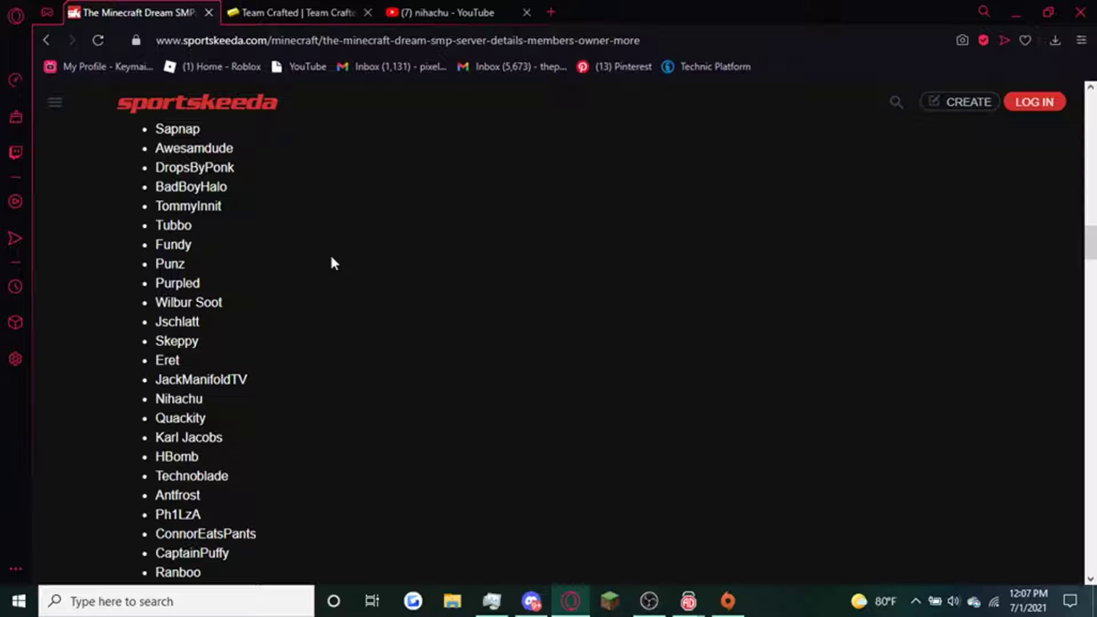
{"action": "scroll", "coordinate": [332, 262], "scroll_direction": "down", "scroll_amount": 2}
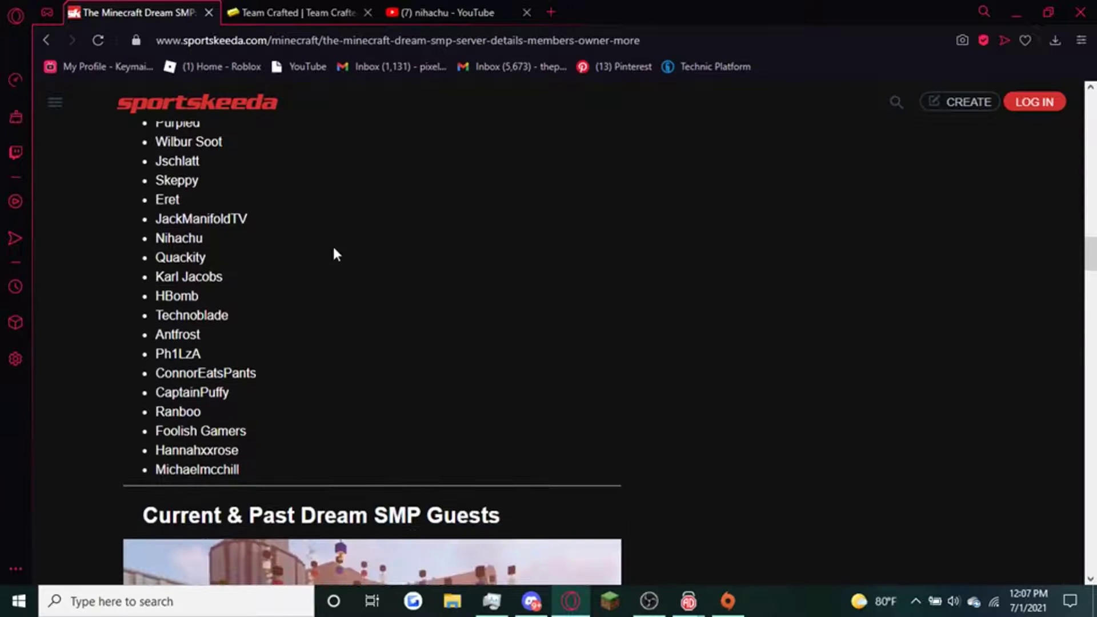
{"action": "scroll", "coordinate": [335, 255], "scroll_direction": "down", "scroll_amount": 1}
{"action": "scroll", "coordinate": [334, 253], "scroll_direction": "down", "scroll_amount": 2}
{"action": "scroll", "coordinate": [322, 268], "scroll_direction": "down", "scroll_amount": 4}
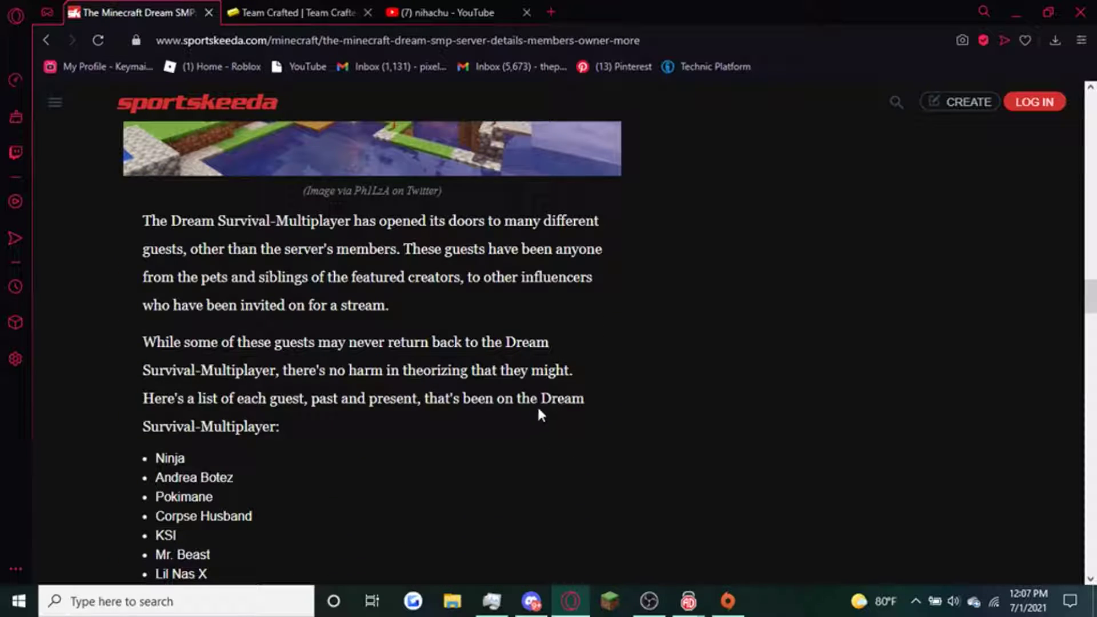
{"action": "scroll", "coordinate": [539, 409], "scroll_direction": "up", "scroll_amount": 2}
{"action": "scroll", "coordinate": [538, 409], "scroll_direction": "down", "scroll_amount": 2}
{"action": "scroll", "coordinate": [538, 409], "scroll_direction": "down", "scroll_amount": 2}
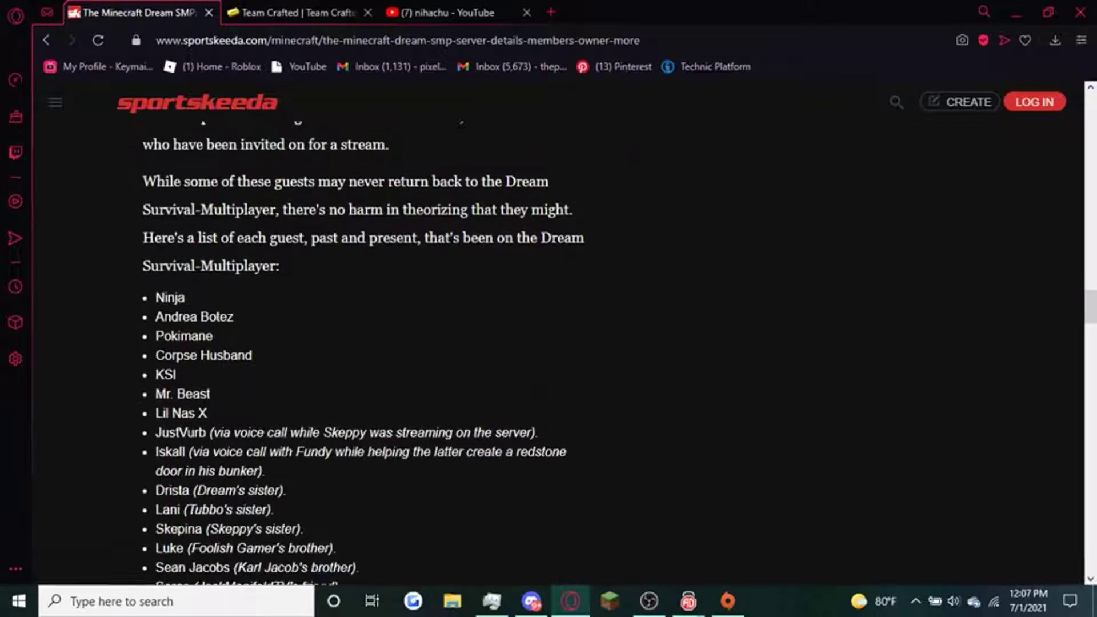
{"action": "scroll", "coordinate": [536, 397], "scroll_direction": "down", "scroll_amount": 1}
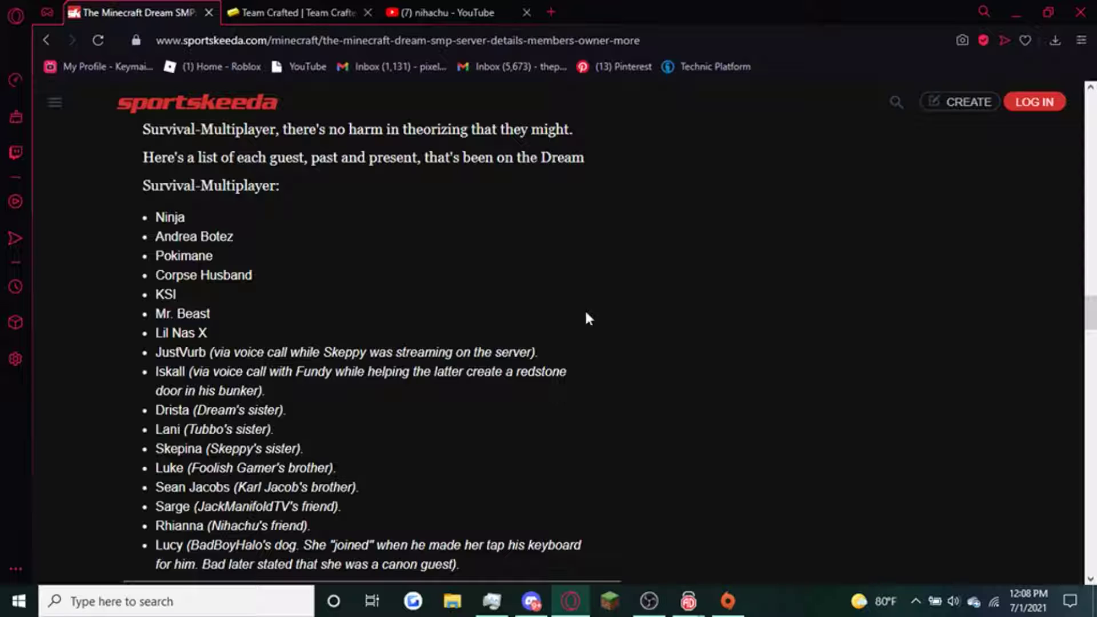
{"action": "scroll", "coordinate": [550, 395], "scroll_direction": "down", "scroll_amount": 1}
{"action": "scroll", "coordinate": [564, 390], "scroll_direction": "down", "scroll_amount": 2}
{"action": "scroll", "coordinate": [690, 305], "scroll_direction": "down", "scroll_amount": 2}
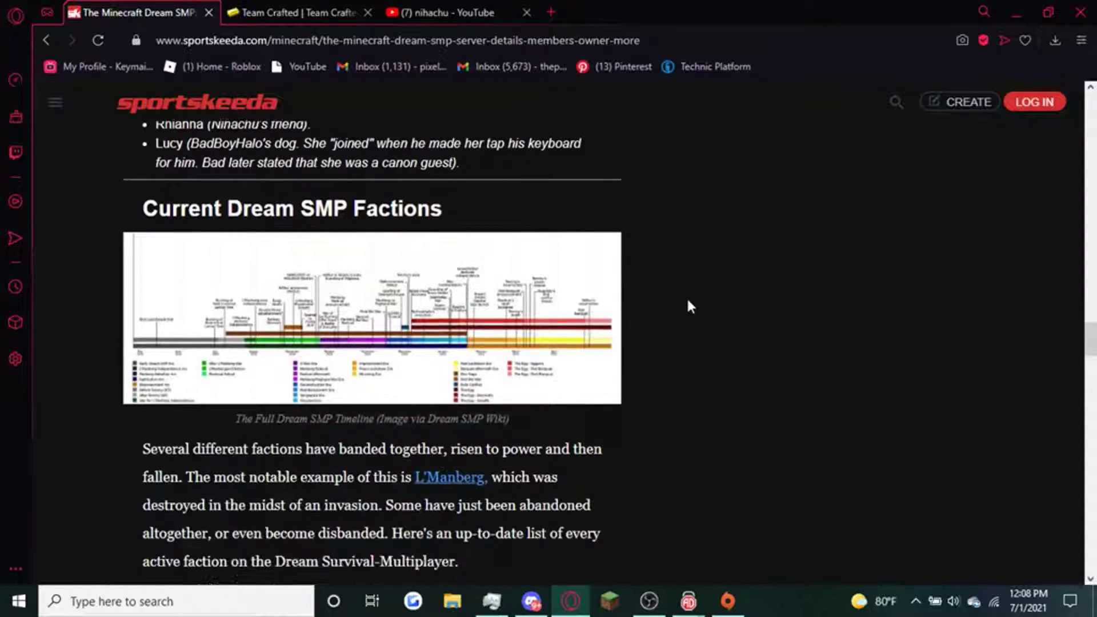
{"action": "scroll", "coordinate": [690, 306], "scroll_direction": "down", "scroll_amount": 3}
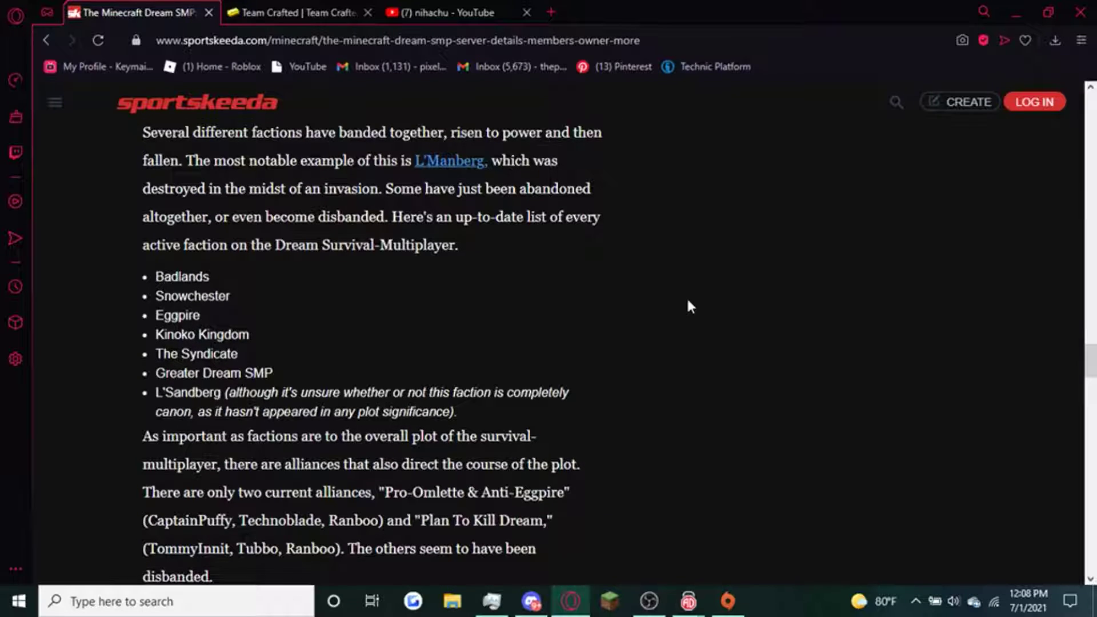
{"action": "scroll", "coordinate": [690, 306], "scroll_direction": "down", "scroll_amount": 15}
{"action": "scroll", "coordinate": [690, 305], "scroll_direction": "up", "scroll_amount": 5}
{"action": "scroll", "coordinate": [691, 306], "scroll_direction": "up", "scroll_amount": 2}
{"action": "scroll", "coordinate": [690, 306], "scroll_direction": "up", "scroll_amount": 2}
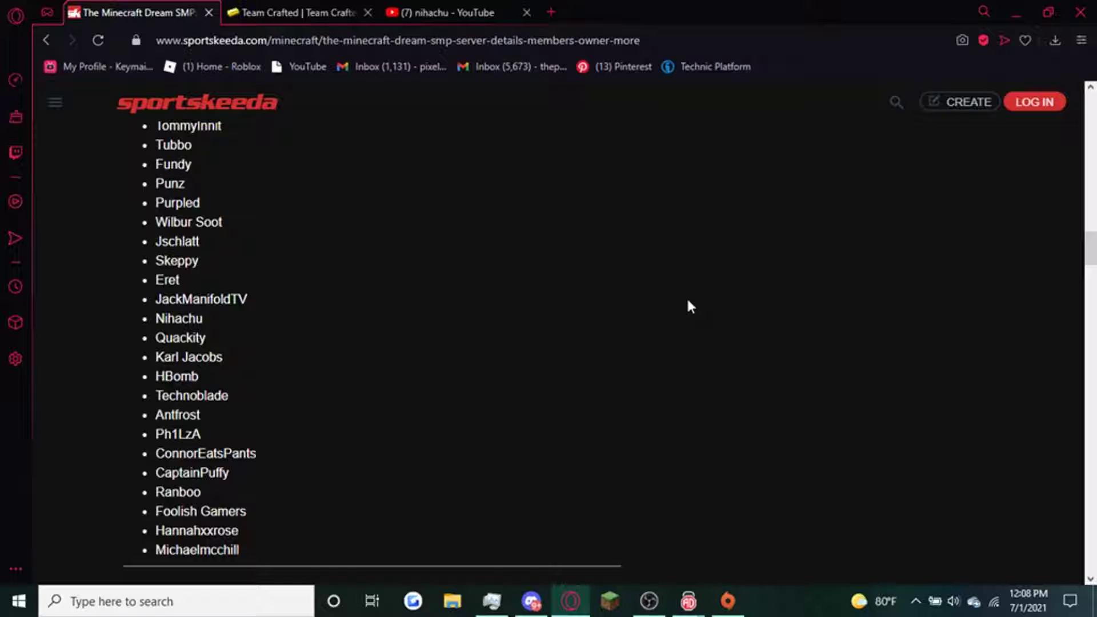
Step: Hide Opera to reveal Discord, then bring the browser back in front
{"action": "left_click", "coordinate": [532, 600]}
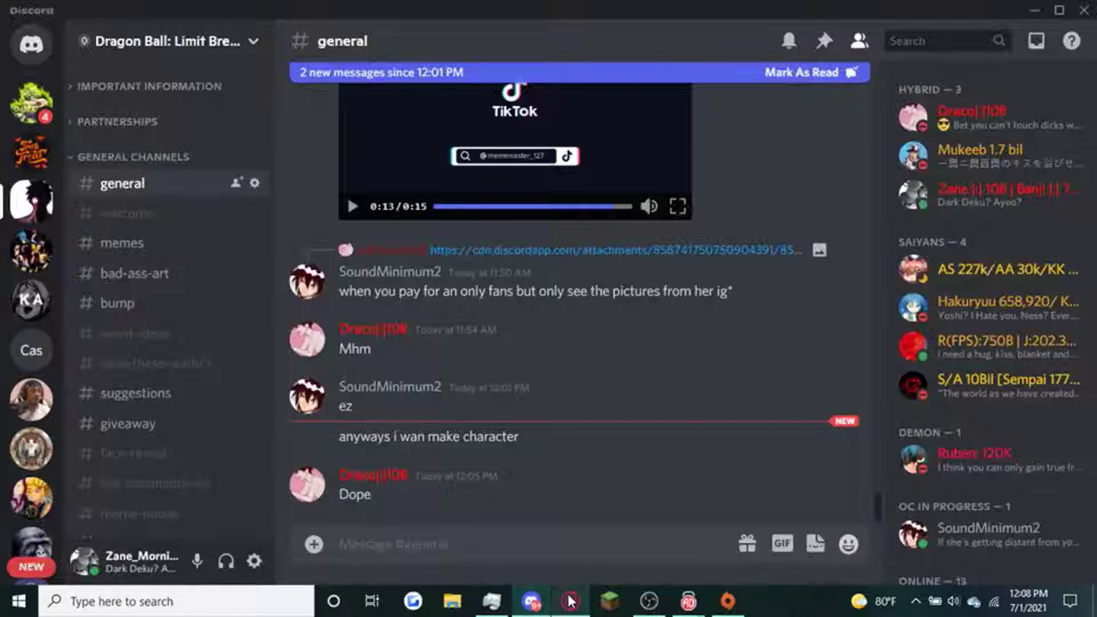
{"action": "left_click", "coordinate": [569, 602]}
{"action": "scroll", "coordinate": [552, 467], "scroll_direction": "down", "scroll_amount": 2}
{"action": "scroll", "coordinate": [549, 461], "scroll_direction": "up", "scroll_amount": 3}
{"action": "scroll", "coordinate": [496, 282], "scroll_direction": "up", "scroll_amount": 5}
{"action": "scroll", "coordinate": [491, 278], "scroll_direction": "up", "scroll_amount": 3}
{"action": "scroll", "coordinate": [469, 300], "scroll_direction": "up", "scroll_amount": 1}
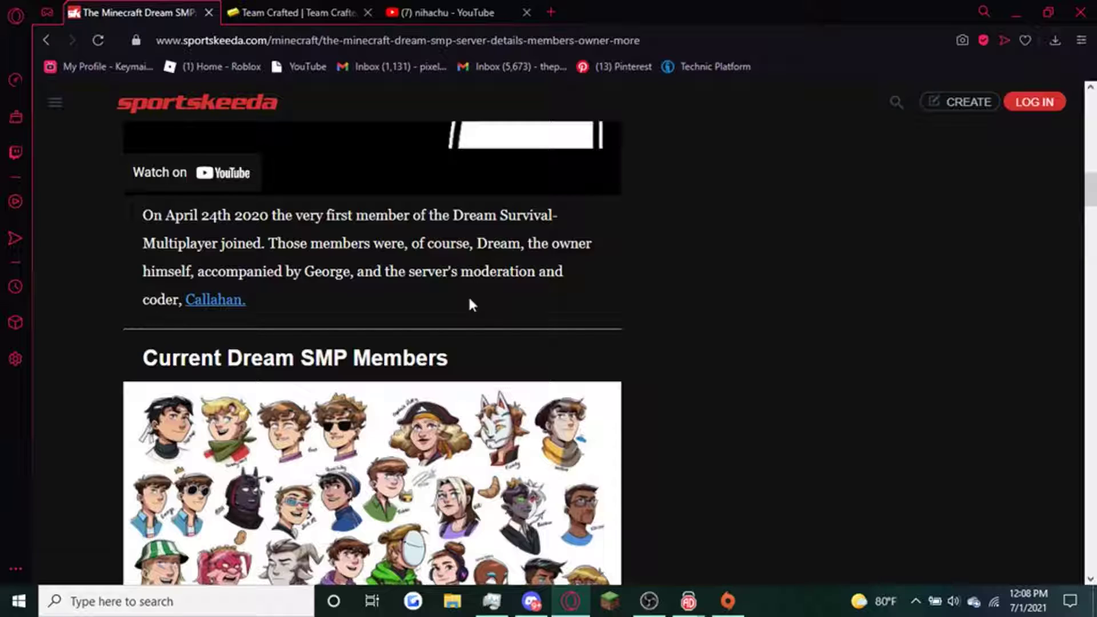
{"action": "scroll", "coordinate": [475, 298], "scroll_direction": "down", "scroll_amount": 1}
{"action": "scroll", "coordinate": [564, 289], "scroll_direction": "down", "scroll_amount": 2}
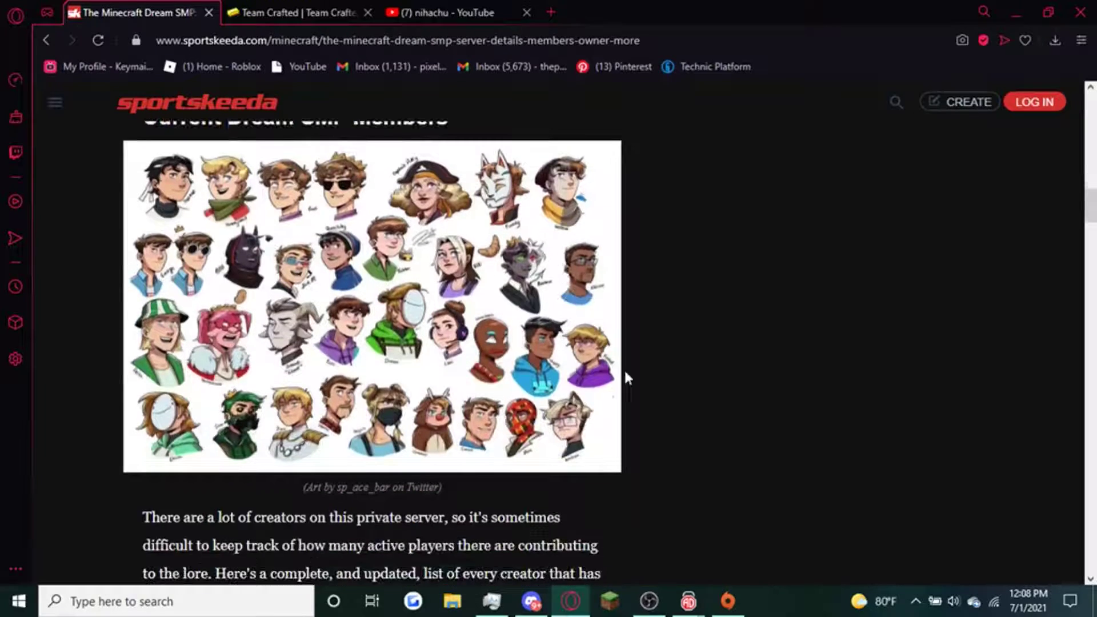
{"action": "scroll", "coordinate": [626, 378], "scroll_direction": "down", "scroll_amount": 4}
{"action": "scroll", "coordinate": [659, 424], "scroll_direction": "down", "scroll_amount": 2}
Step: Replace the nihachu search with Dream, open his channel and highlight the 2014 join year
{"action": "left_click", "coordinate": [446, 13]}
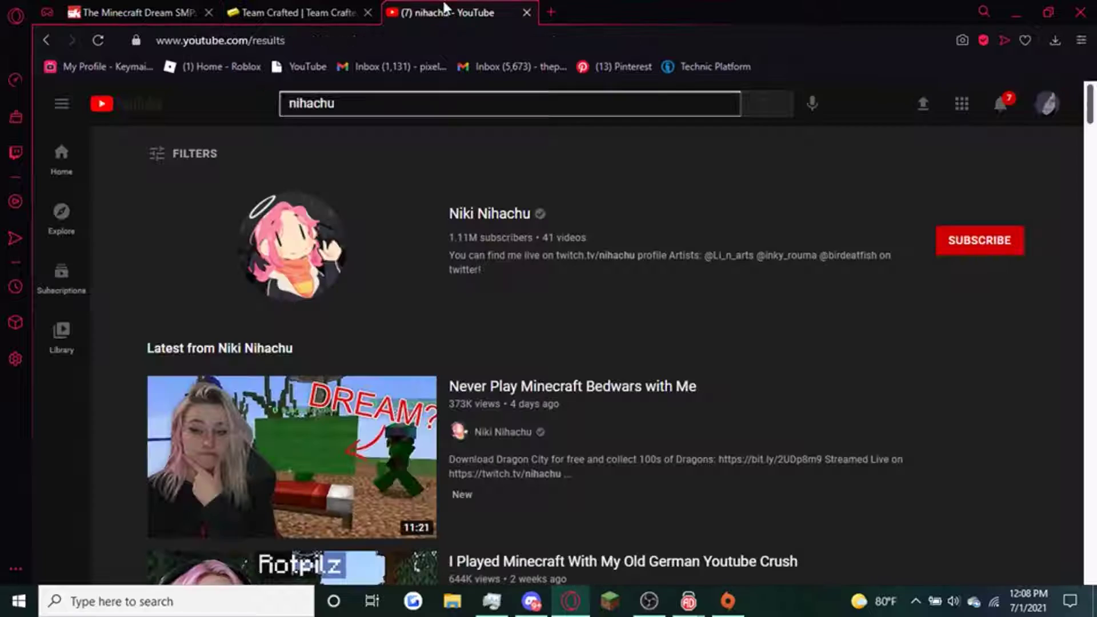
{"action": "left_click", "coordinate": [312, 103]}
{"action": "double_click", "coordinate": [312, 103]}
{"action": "type", "text": "Dre"}
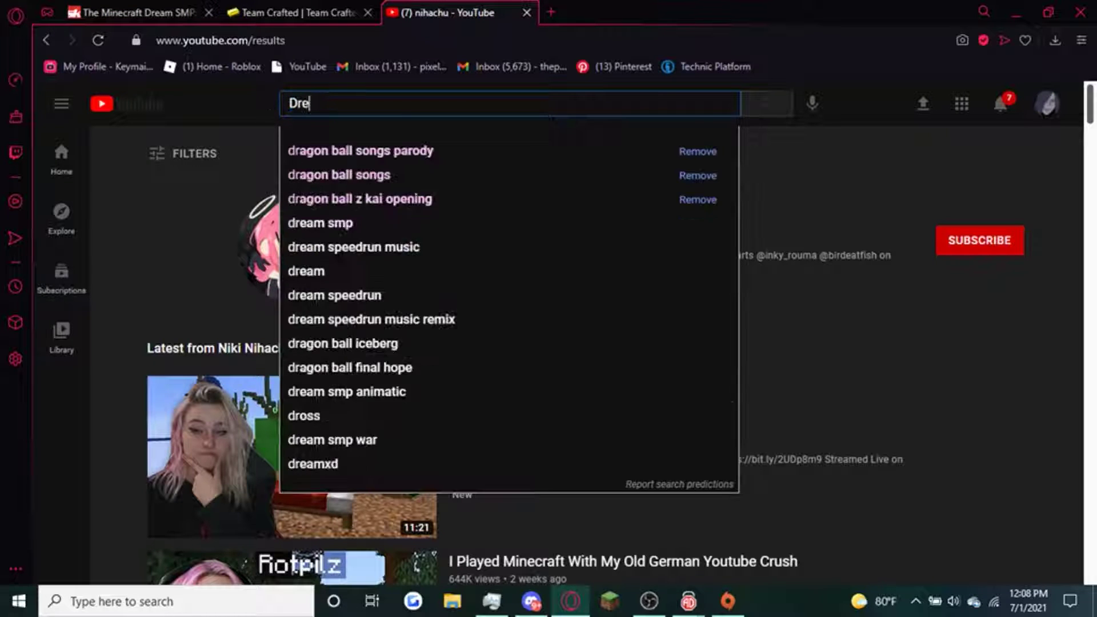
{"action": "type", "text": "a"}
{"action": "key", "text": "Return"}
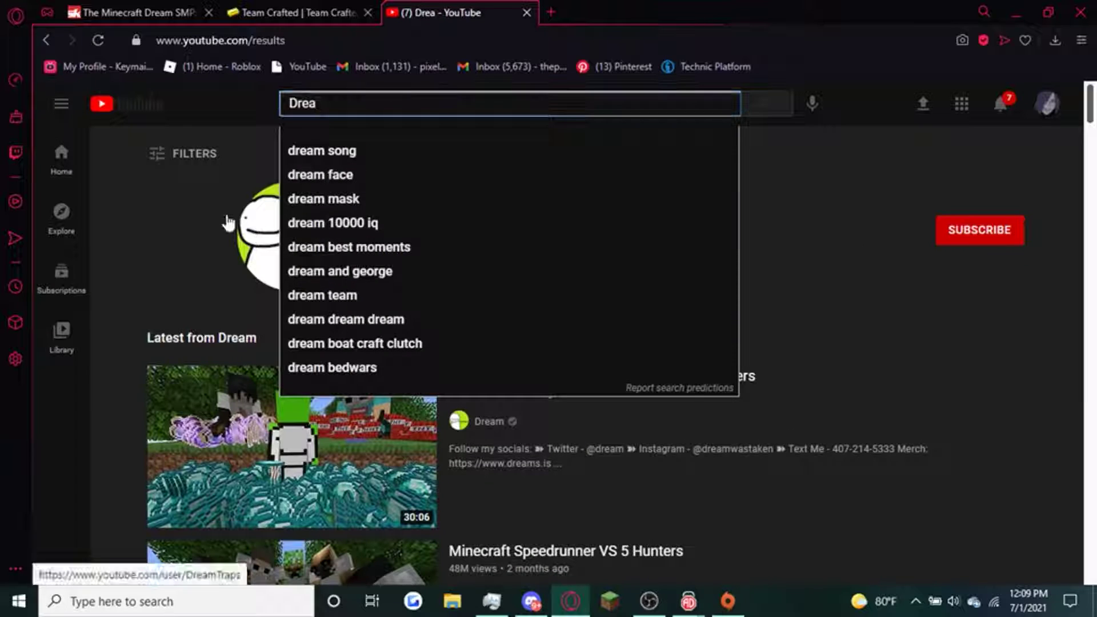
{"action": "key", "text": "Escape"}
{"action": "left_click", "coordinate": [364, 187]}
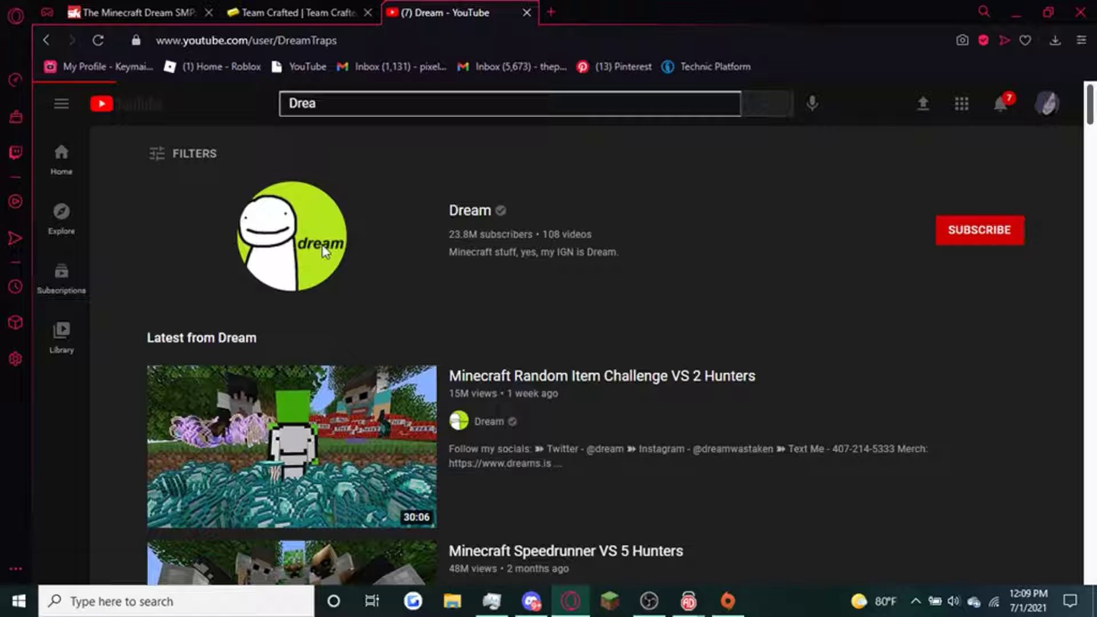
{"action": "scroll", "coordinate": [754, 386], "scroll_direction": "down", "scroll_amount": 2}
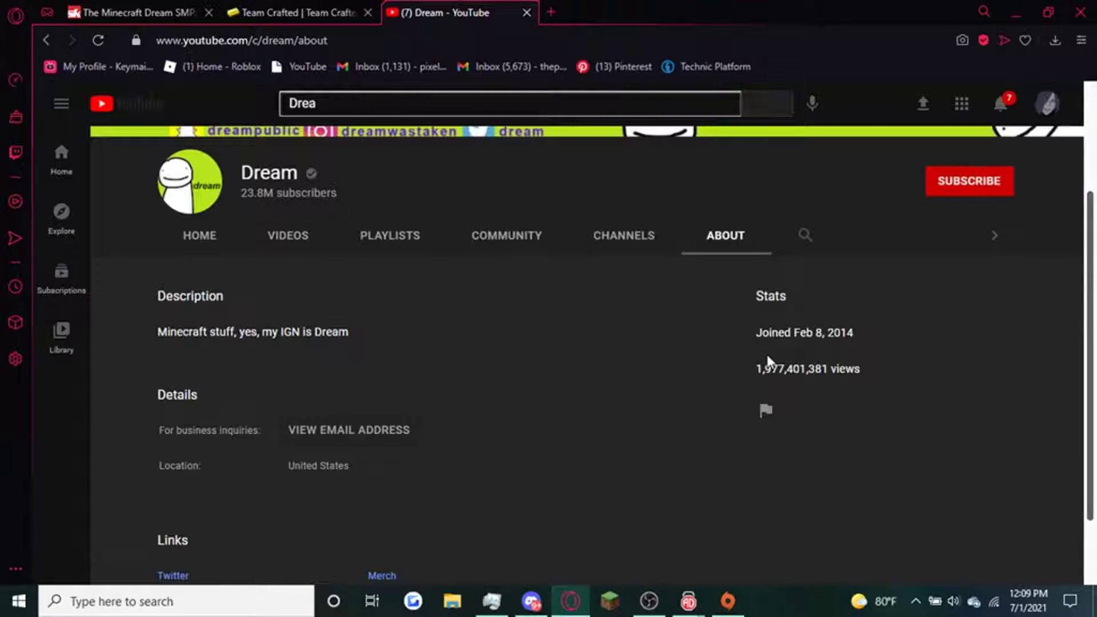
{"action": "double_click", "coordinate": [873, 334]}
{"action": "scroll", "coordinate": [462, 252], "scroll_direction": "down", "scroll_amount": 1}
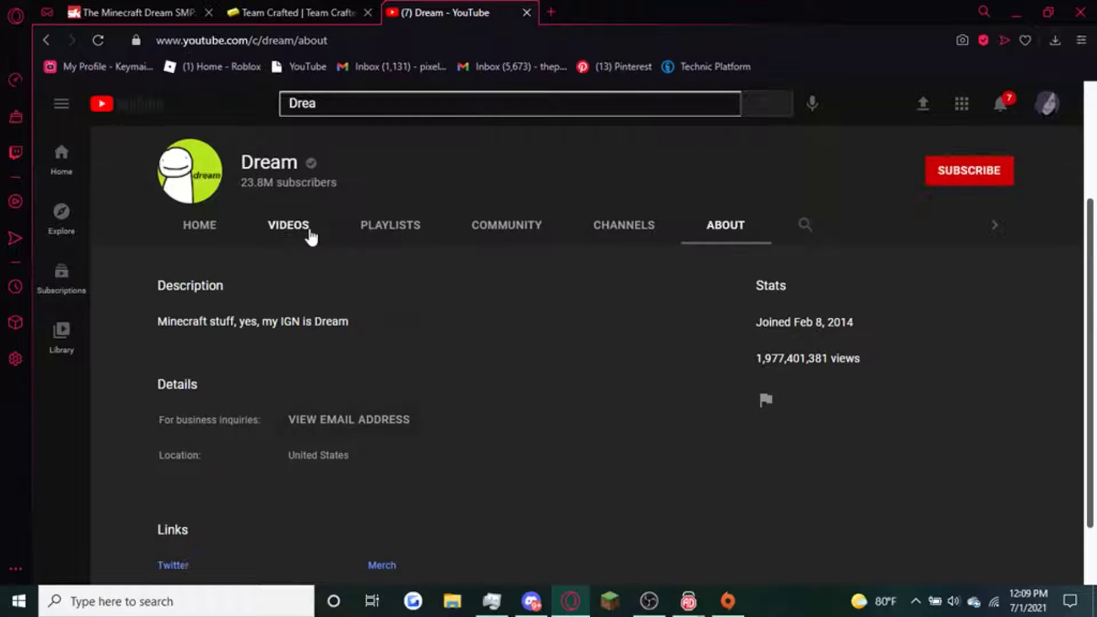
{"action": "left_click", "coordinate": [289, 224]}
{"action": "scroll", "coordinate": [594, 367], "scroll_direction": "down", "scroll_amount": 5}
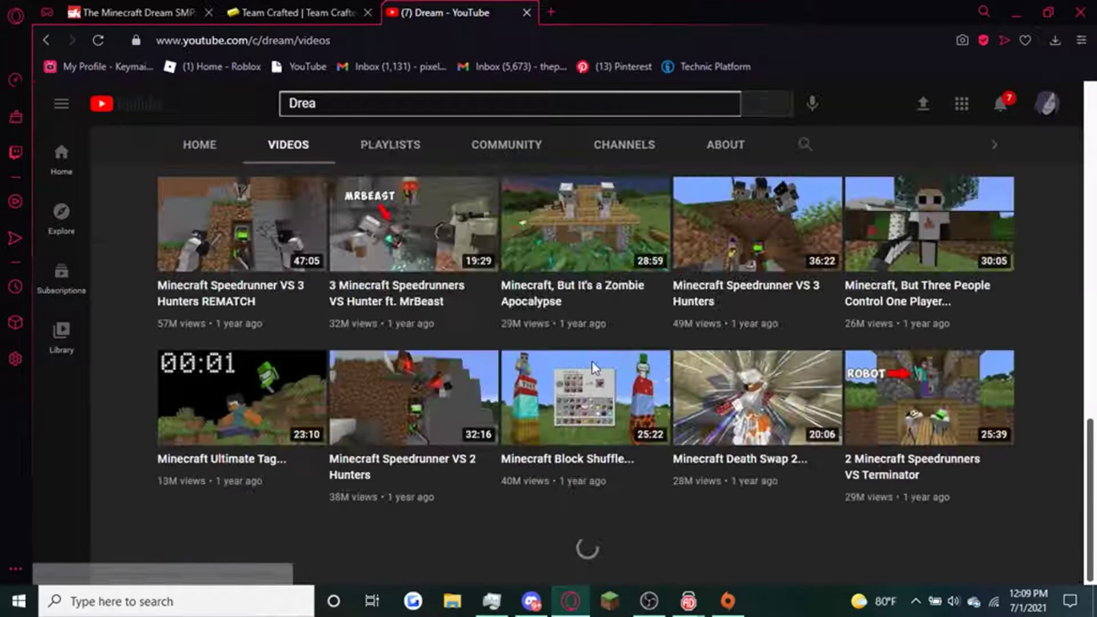
{"action": "scroll", "coordinate": [593, 366], "scroll_direction": "down", "scroll_amount": 5}
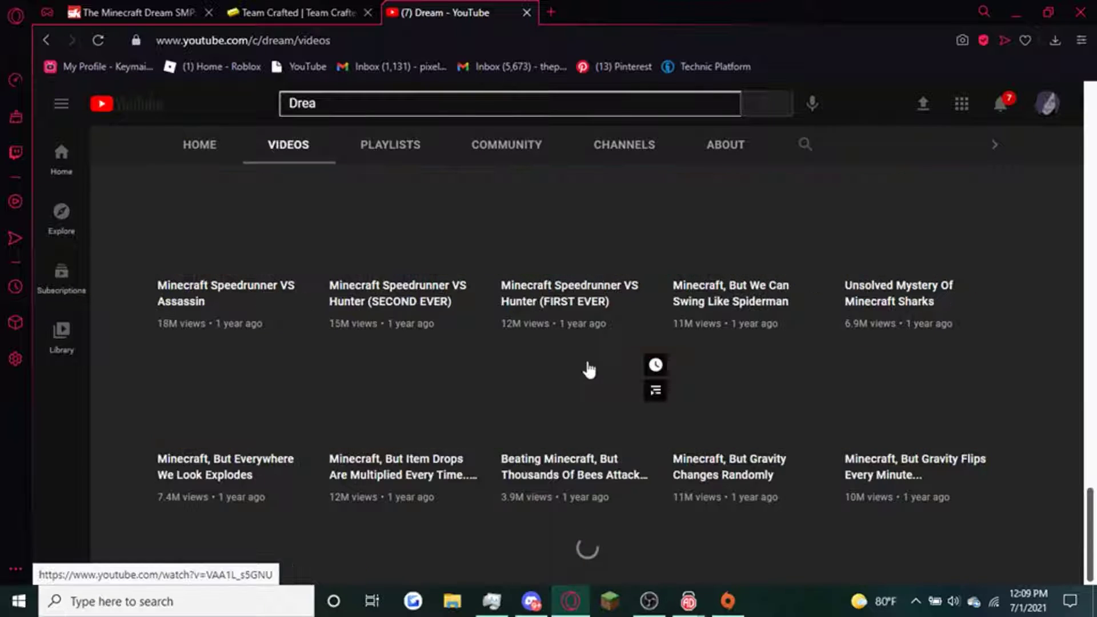
{"action": "scroll", "coordinate": [589, 369], "scroll_direction": "down", "scroll_amount": 5}
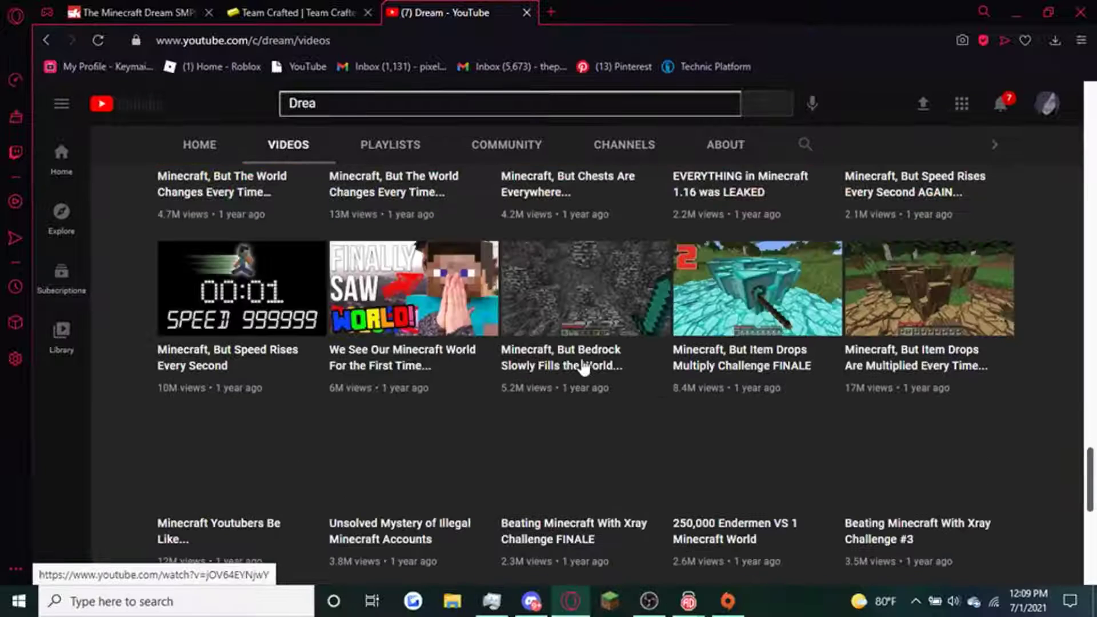
{"action": "scroll", "coordinate": [582, 367], "scroll_direction": "down", "scroll_amount": 3}
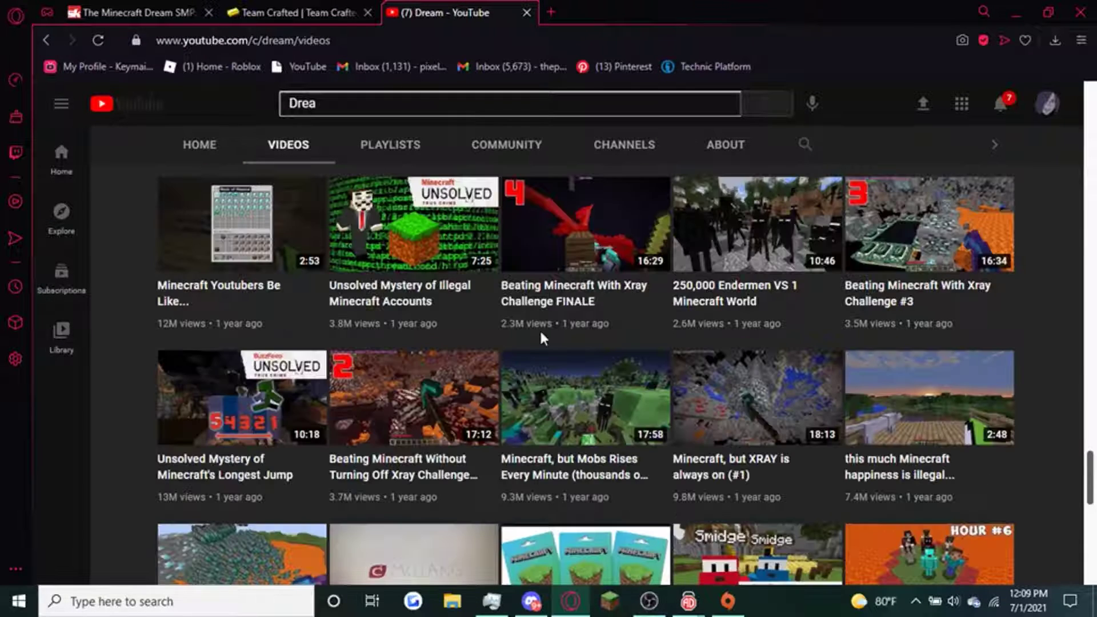
{"action": "scroll", "coordinate": [540, 334], "scroll_direction": "down", "scroll_amount": 5}
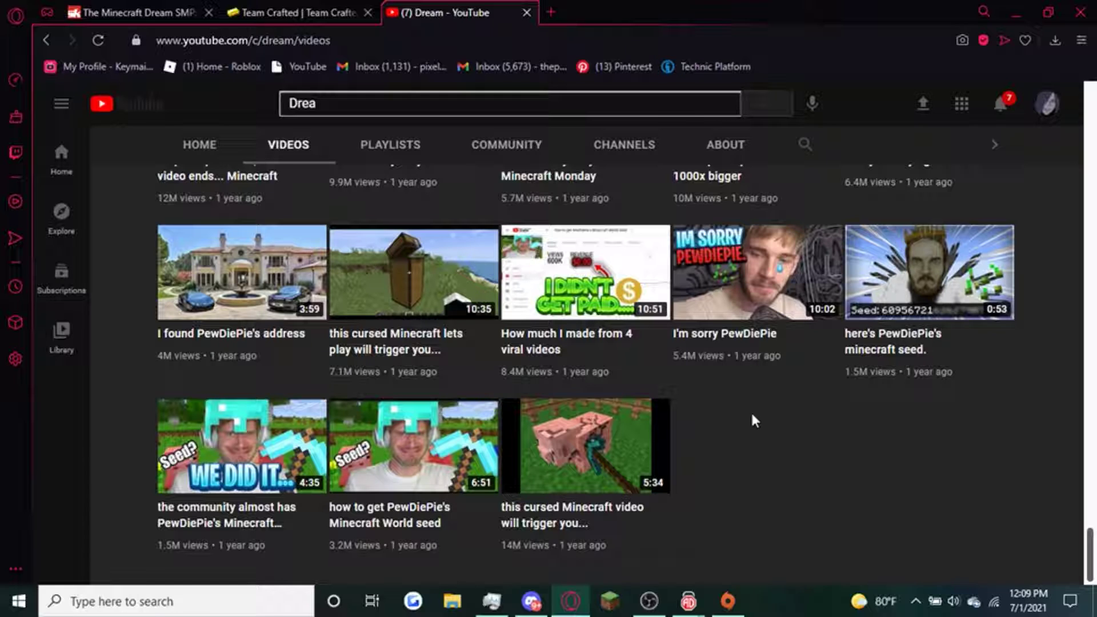
{"action": "scroll", "coordinate": [752, 419], "scroll_direction": "up", "scroll_amount": 3}
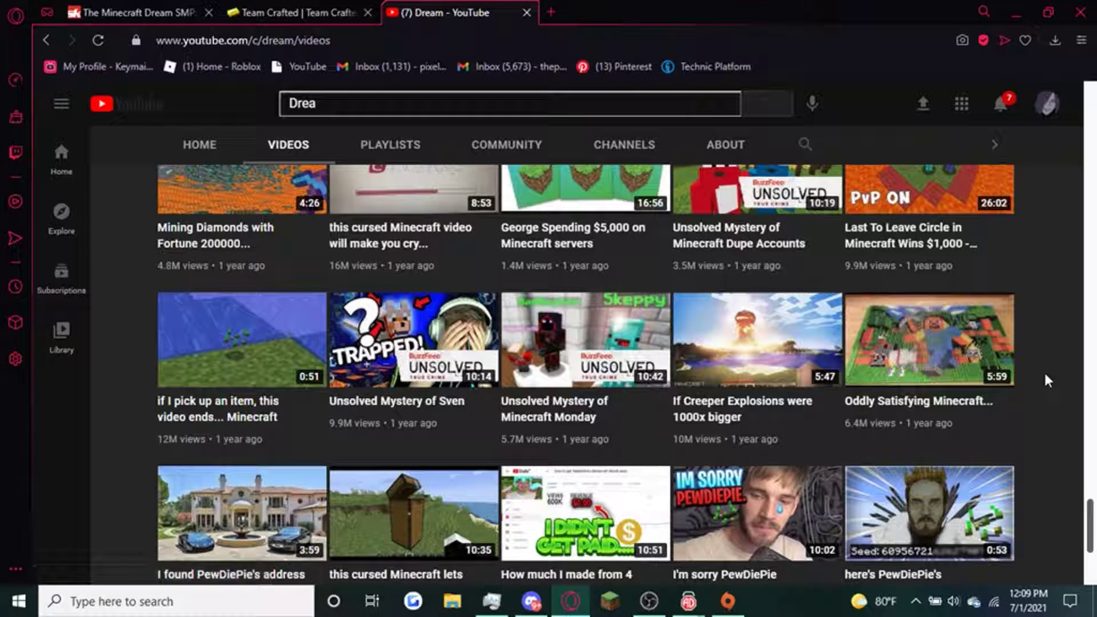
{"action": "scroll", "coordinate": [1043, 375], "scroll_direction": "down", "scroll_amount": 1}
{"action": "scroll", "coordinate": [1034, 339], "scroll_direction": "up", "scroll_amount": 4}
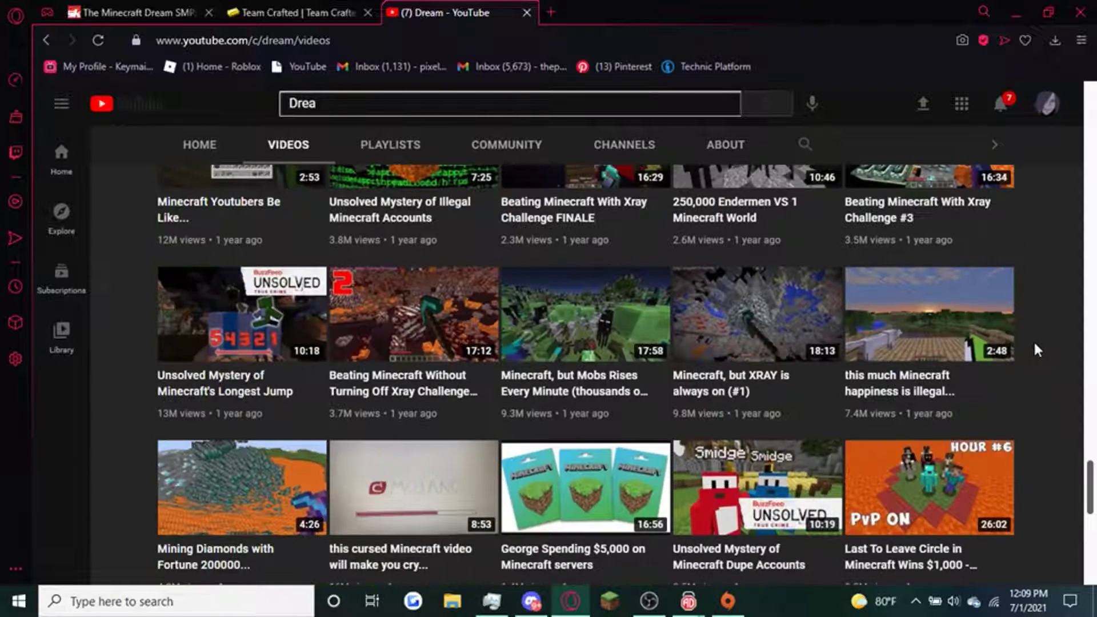
{"action": "scroll", "coordinate": [1063, 348], "scroll_direction": "up", "scroll_amount": 5}
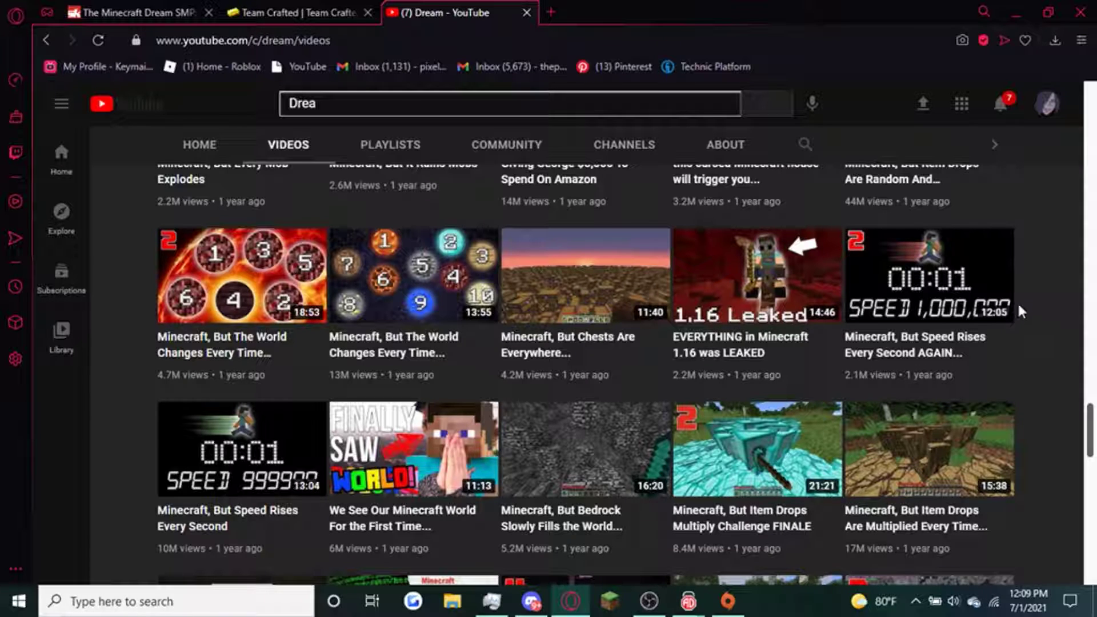
{"action": "scroll", "coordinate": [1018, 311], "scroll_direction": "up", "scroll_amount": 3}
{"action": "scroll", "coordinate": [1018, 308], "scroll_direction": "up", "scroll_amount": 3}
{"action": "scroll", "coordinate": [1008, 296], "scroll_direction": "up", "scroll_amount": 3}
{"action": "scroll", "coordinate": [1002, 286], "scroll_direction": "up", "scroll_amount": 1}
{"action": "scroll", "coordinate": [999, 258], "scroll_direction": "up", "scroll_amount": 2}
{"action": "scroll", "coordinate": [1029, 267], "scroll_direction": "up", "scroll_amount": 3}
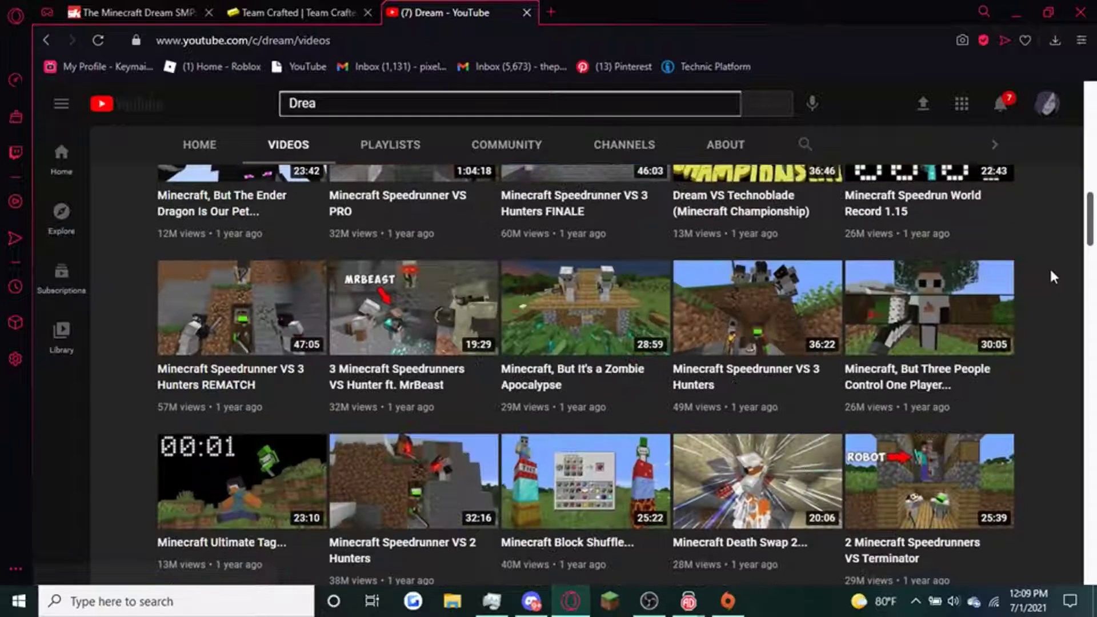
{"action": "scroll", "coordinate": [1050, 267], "scroll_direction": "up", "scroll_amount": 3}
{"action": "scroll", "coordinate": [1049, 266], "scroll_direction": "up", "scroll_amount": 2}
{"action": "scroll", "coordinate": [1049, 266], "scroll_direction": "up", "scroll_amount": 3}
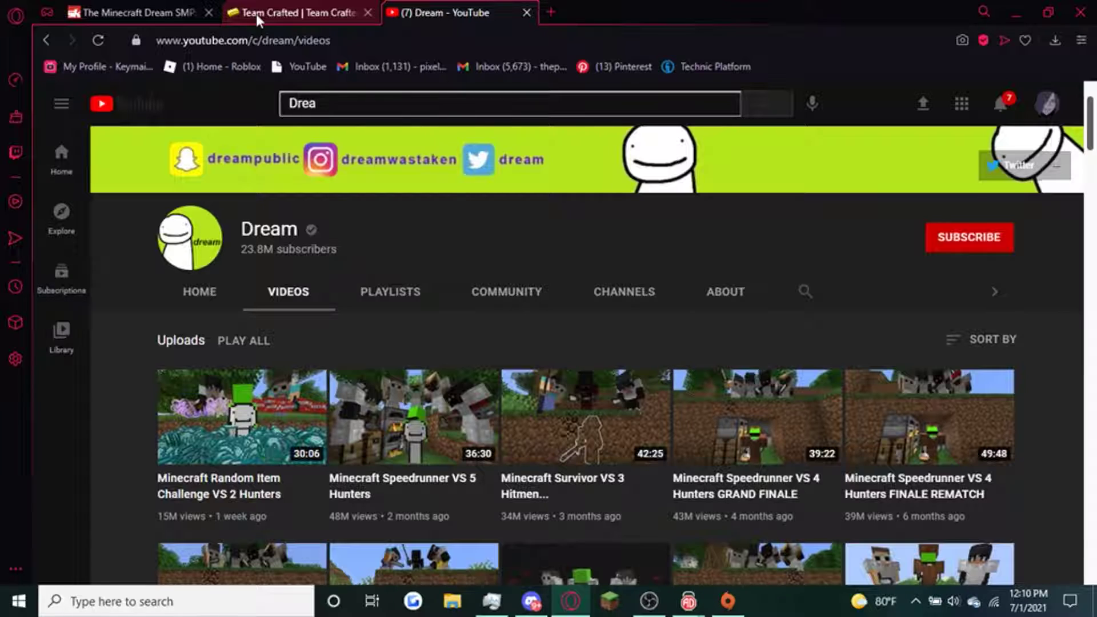
{"action": "scroll", "coordinate": [357, 250], "scroll_direction": "down", "scroll_amount": 10}
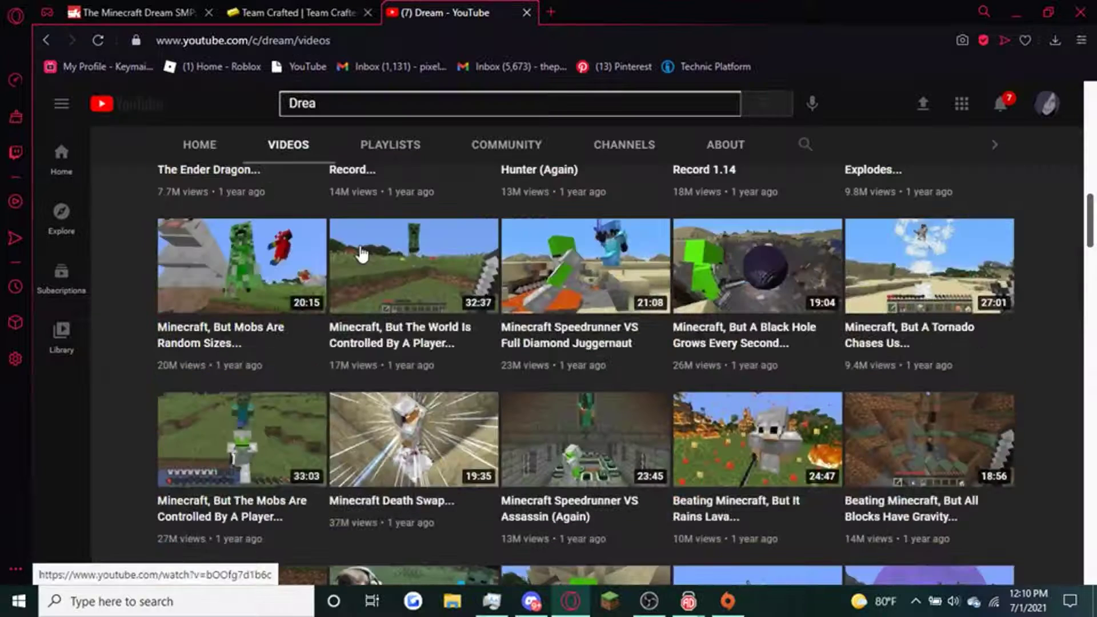
{"action": "scroll", "coordinate": [123, 312], "scroll_direction": "down", "scroll_amount": 5}
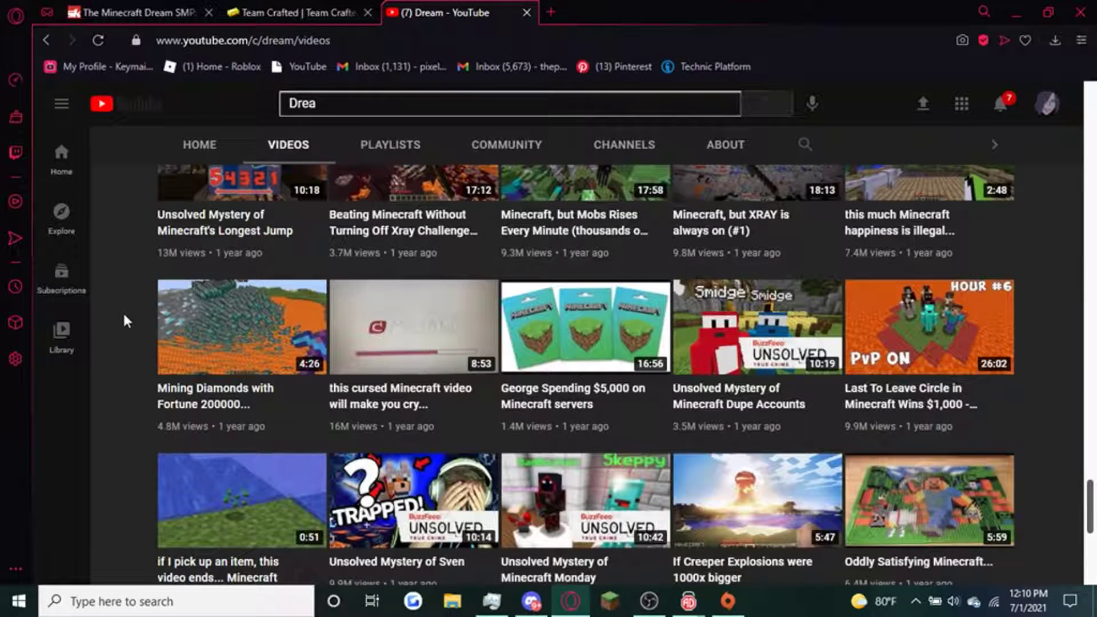
{"action": "scroll", "coordinate": [122, 311], "scroll_direction": "down", "scroll_amount": 5}
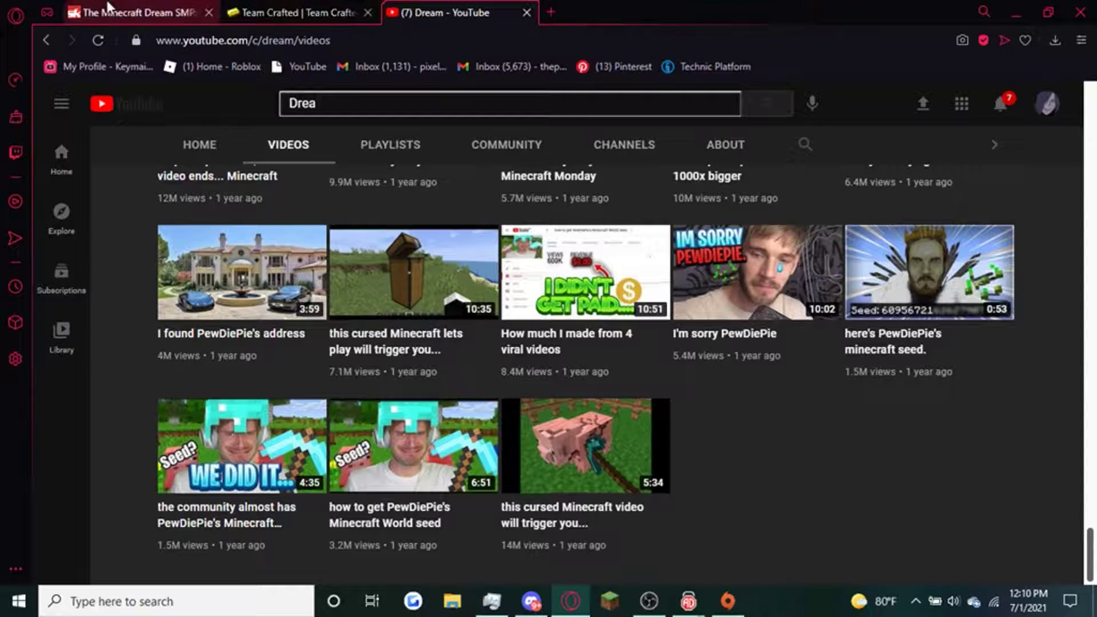
Step: Switch to the Sportskeeda tab and close the Dream - YouTube tab
{"action": "left_click", "coordinate": [109, 7]}
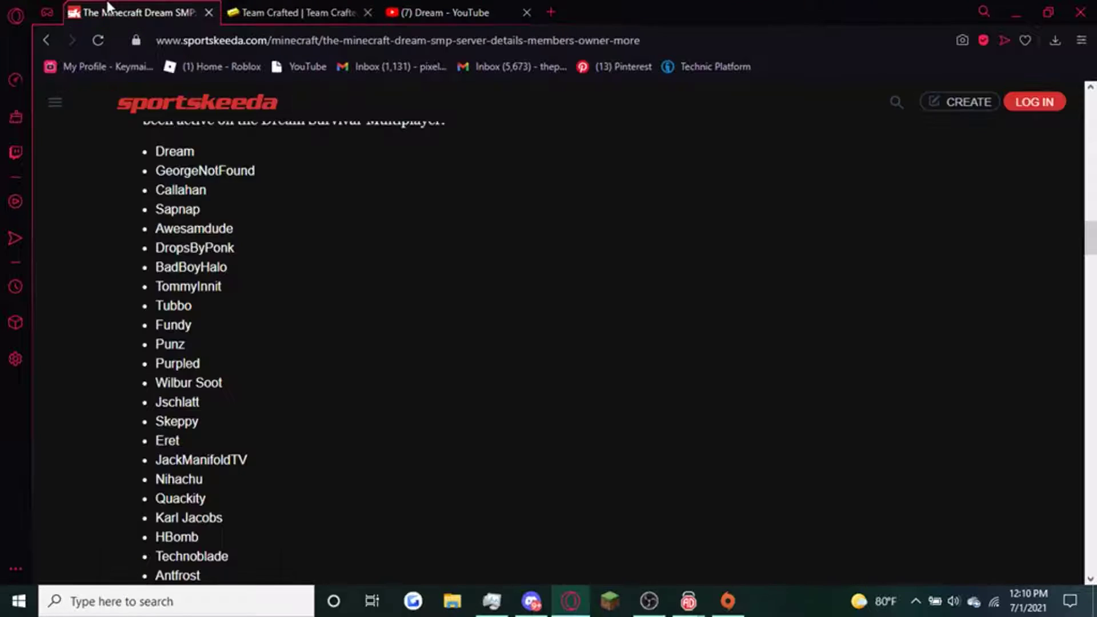
{"action": "left_click", "coordinate": [526, 13]}
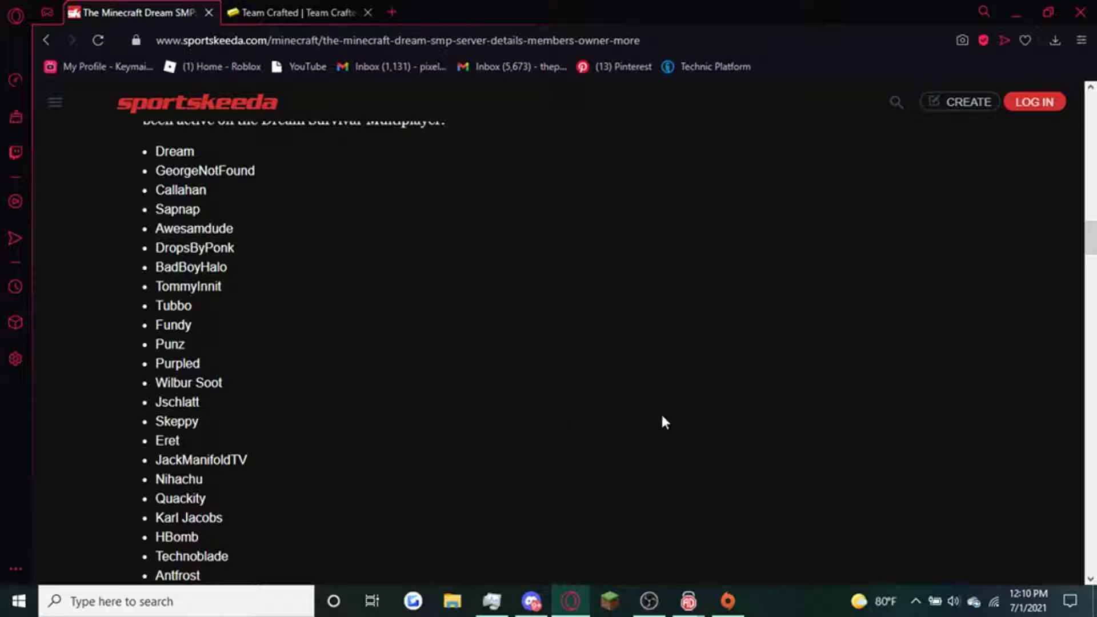
Step: Switch to the OBS Studio window via the taskbar, showing the recording Minecraft scene
{"action": "left_click", "coordinate": [650, 601]}
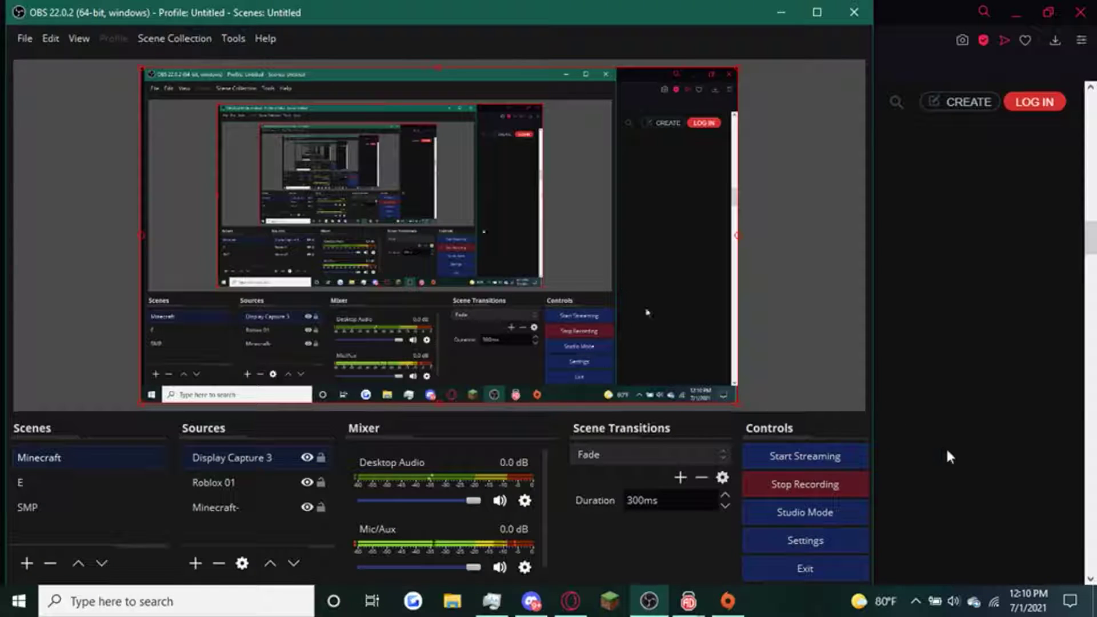